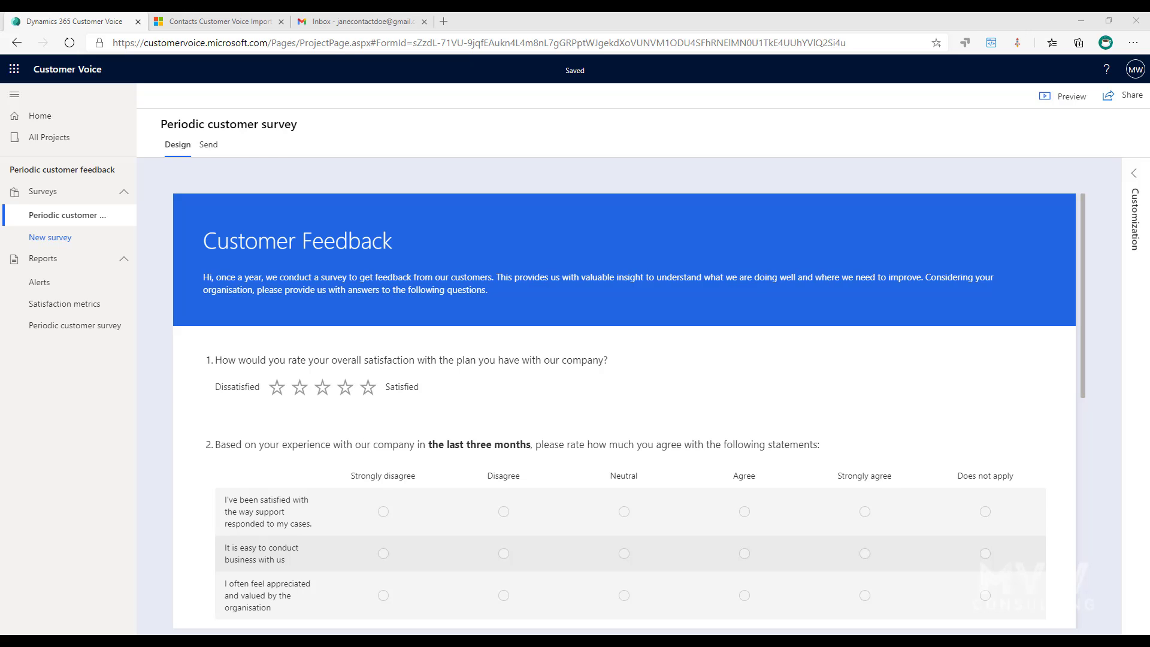
Open the survey's Personalization variables under Customization
{"action": "left_click", "coordinate": [1133, 174]}
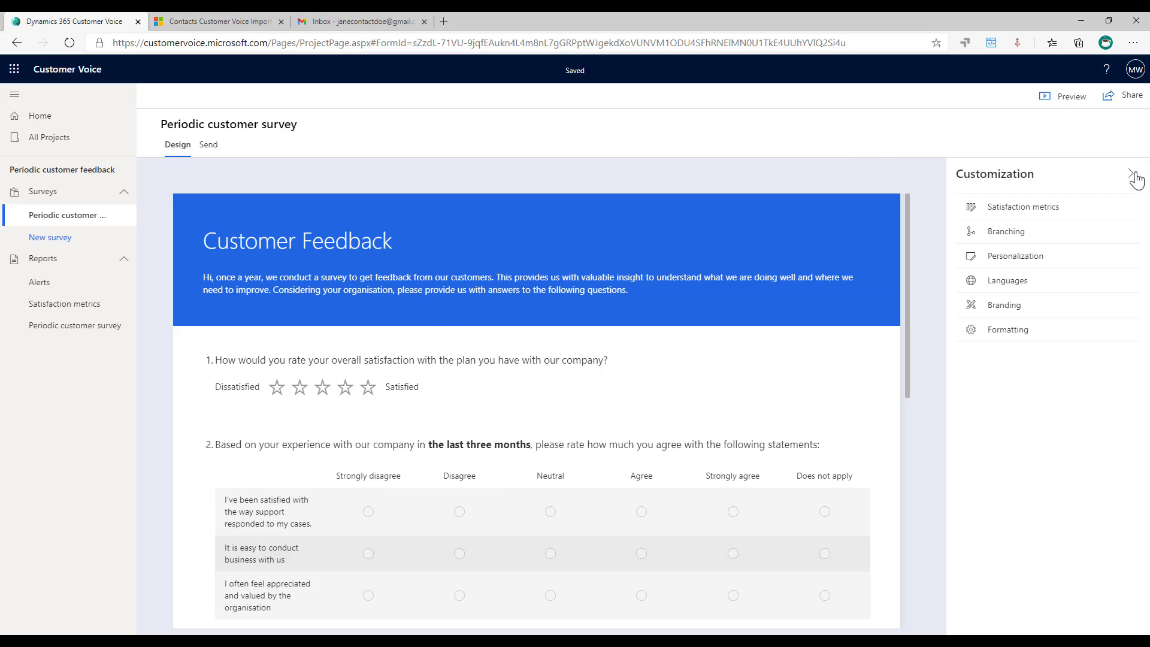
{"action": "left_click", "coordinate": [1041, 261]}
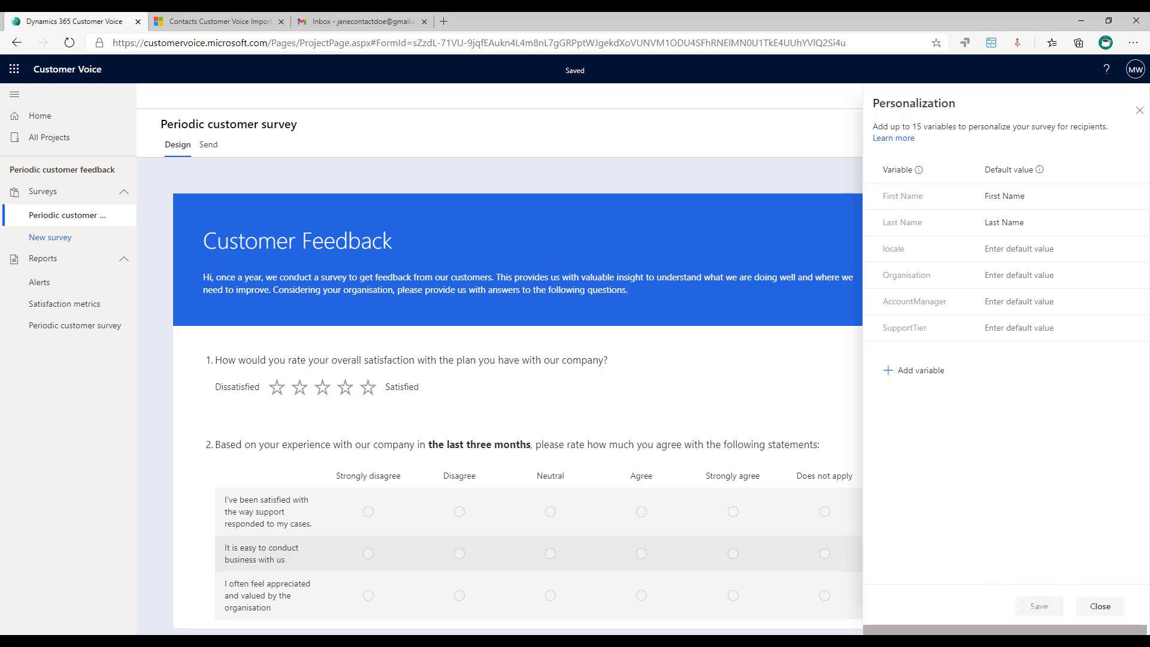
{"action": "mouse_move", "coordinate": [1060, 205]}
{"action": "mouse_move", "coordinate": [907, 257]}
Add two personalization variables, SupportNumber and CaseNumber
{"action": "left_click", "coordinate": [931, 370]}
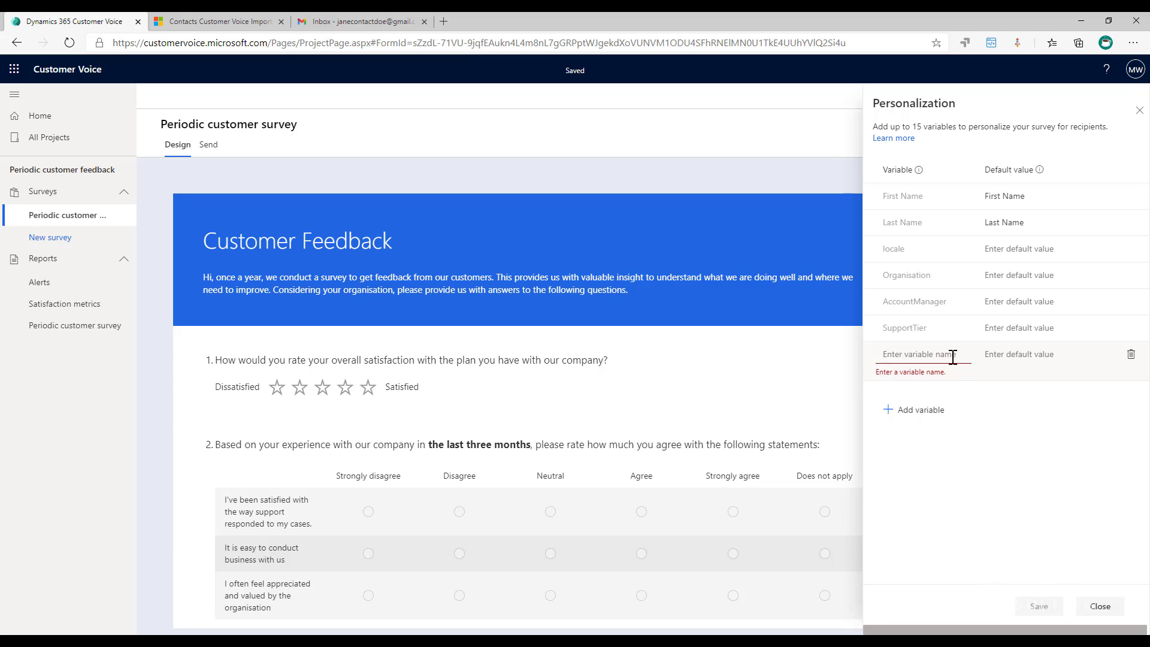
{"action": "type", "text": "Support"}
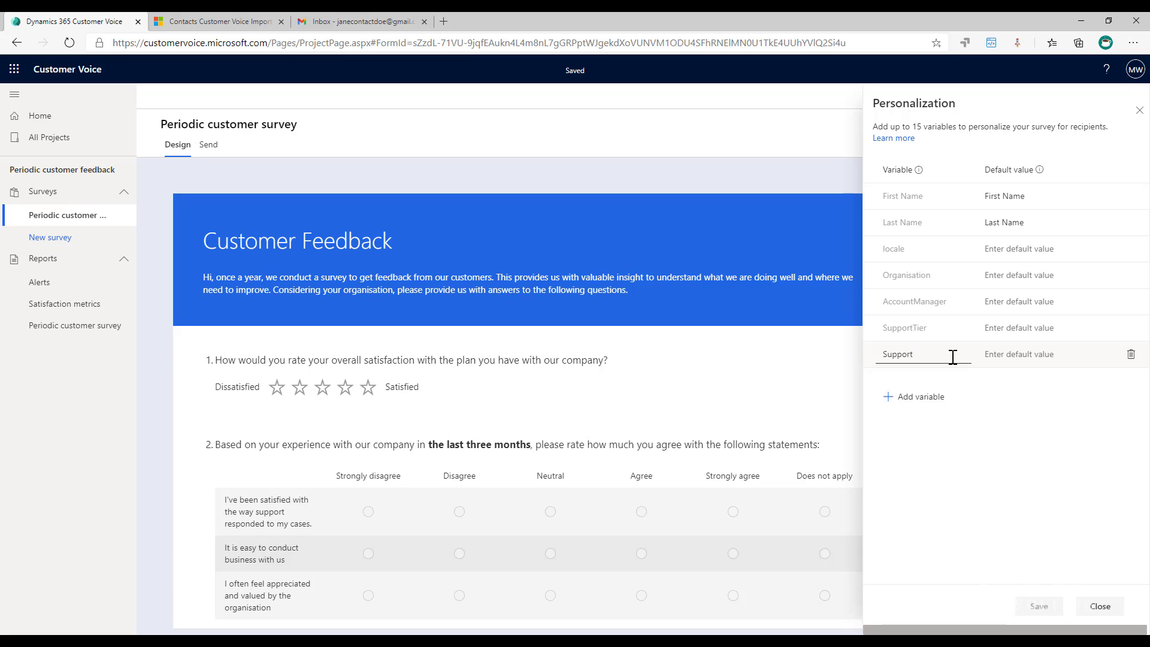
{"action": "type", "text": "Number"}
{"action": "left_click", "coordinate": [953, 450]}
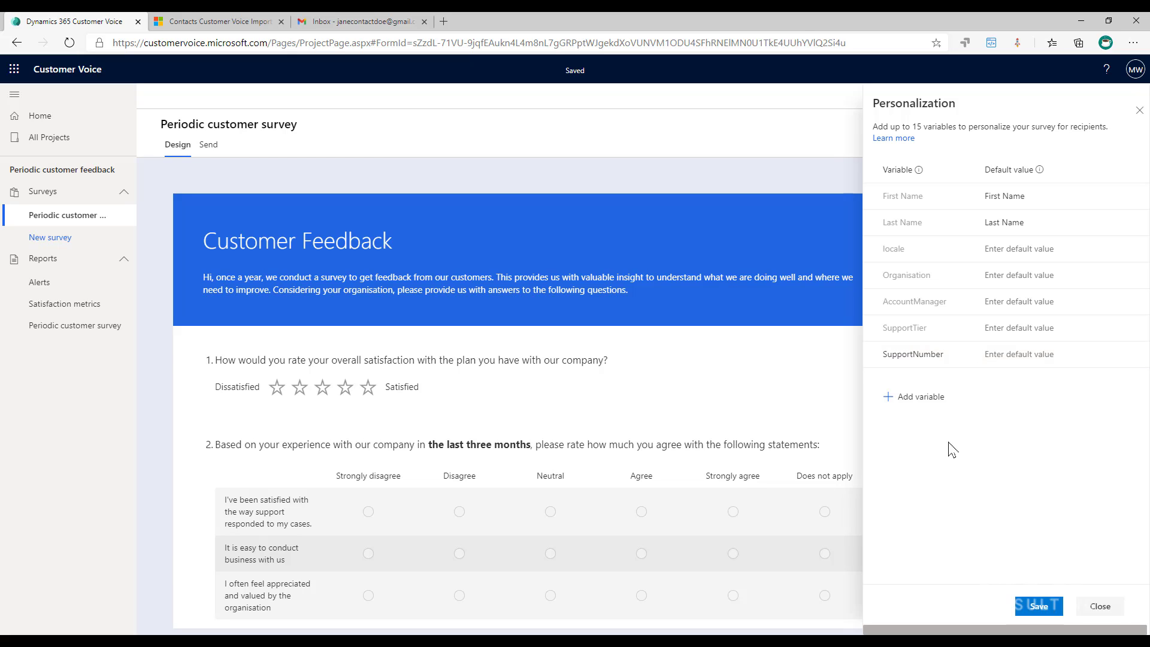
{"action": "left_click", "coordinate": [927, 400]}
{"action": "type", "text": "Case"}
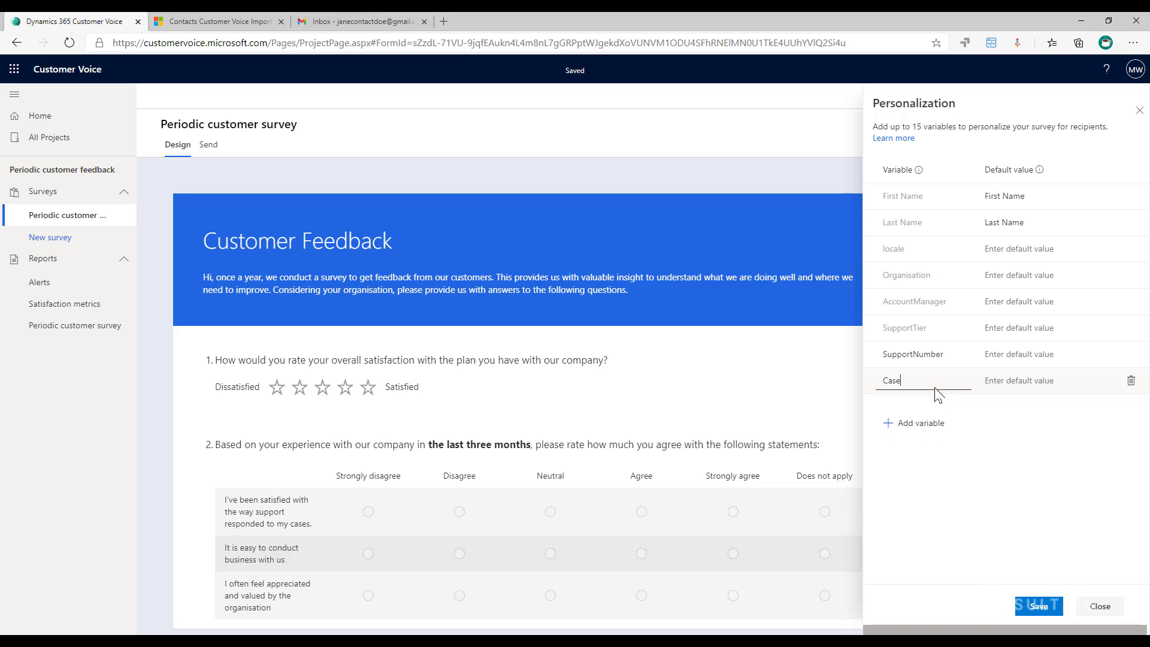
{"action": "type", "text": " Numb"}
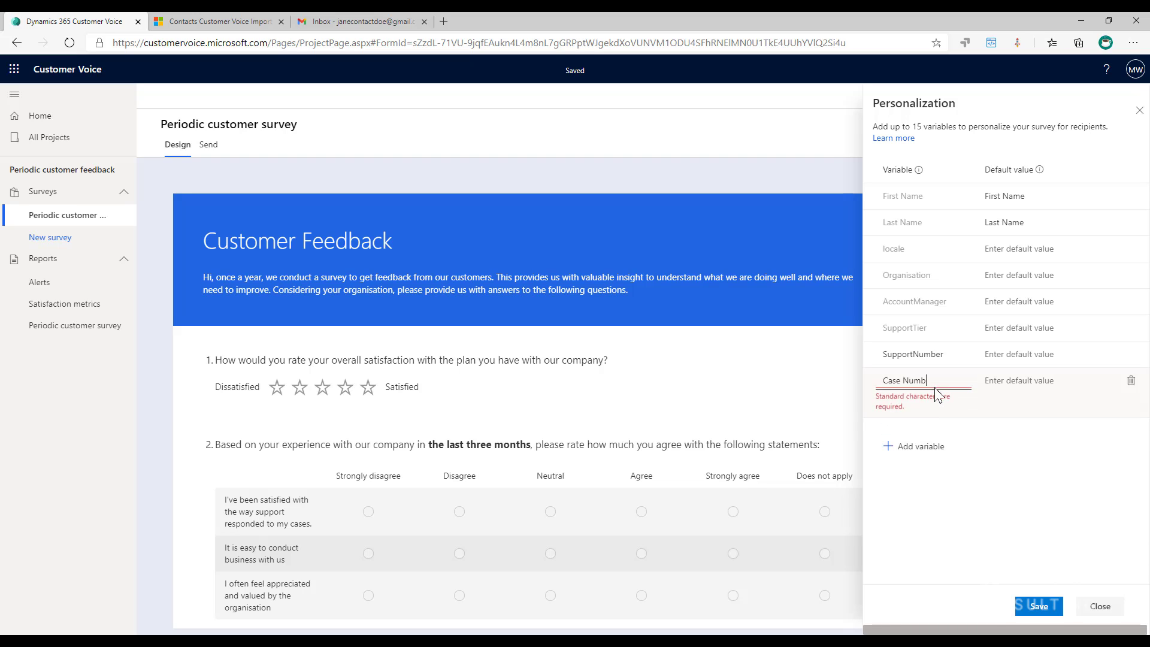
{"action": "type", "text": "er"}
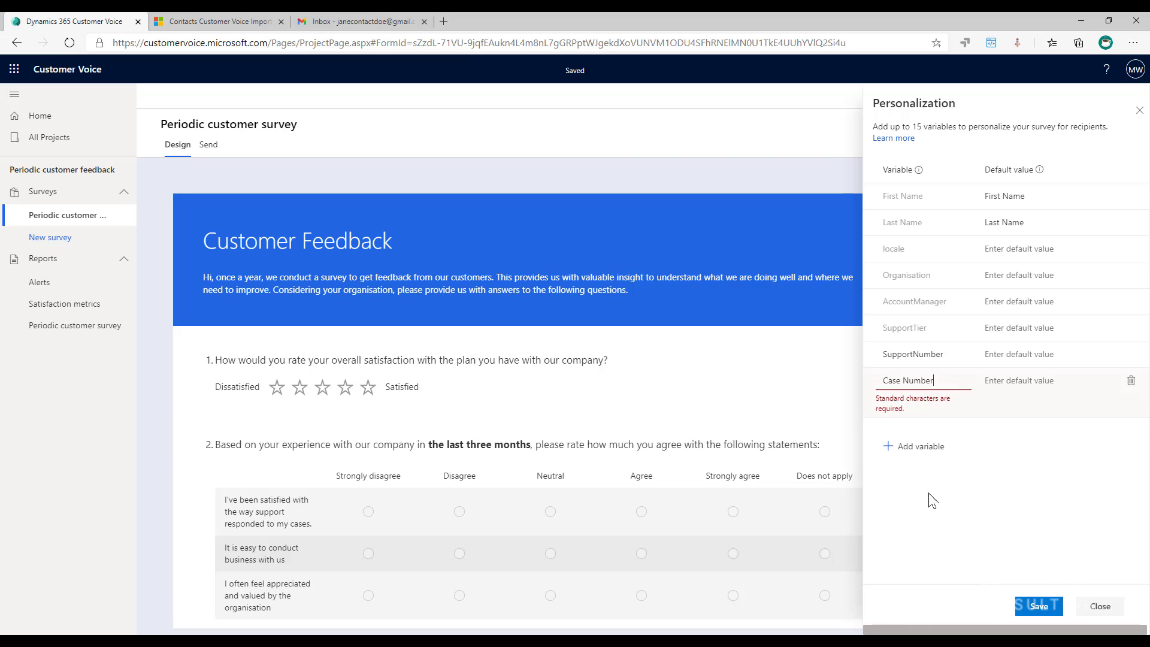
{"action": "left_click", "coordinate": [903, 381]}
{"action": "key", "text": "BackSpace"}
{"action": "left_click", "coordinate": [1002, 453]}
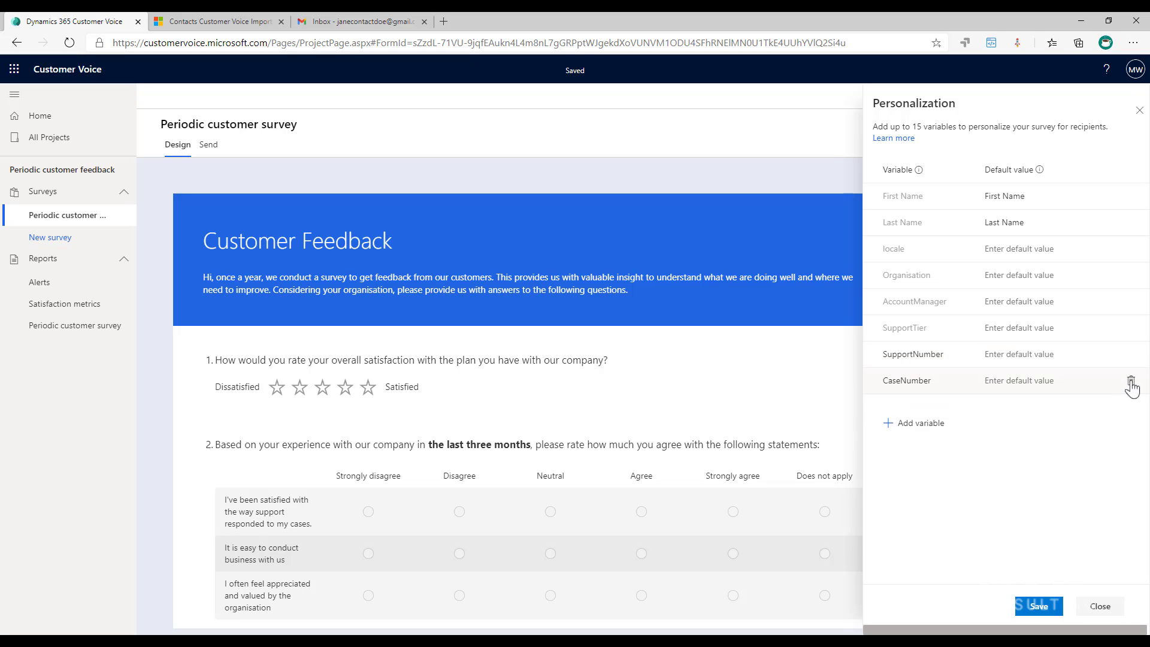
Delete the CaseNumber and SupportNumber variables again
{"action": "left_click", "coordinate": [1131, 383]}
{"action": "left_click", "coordinate": [585, 389]}
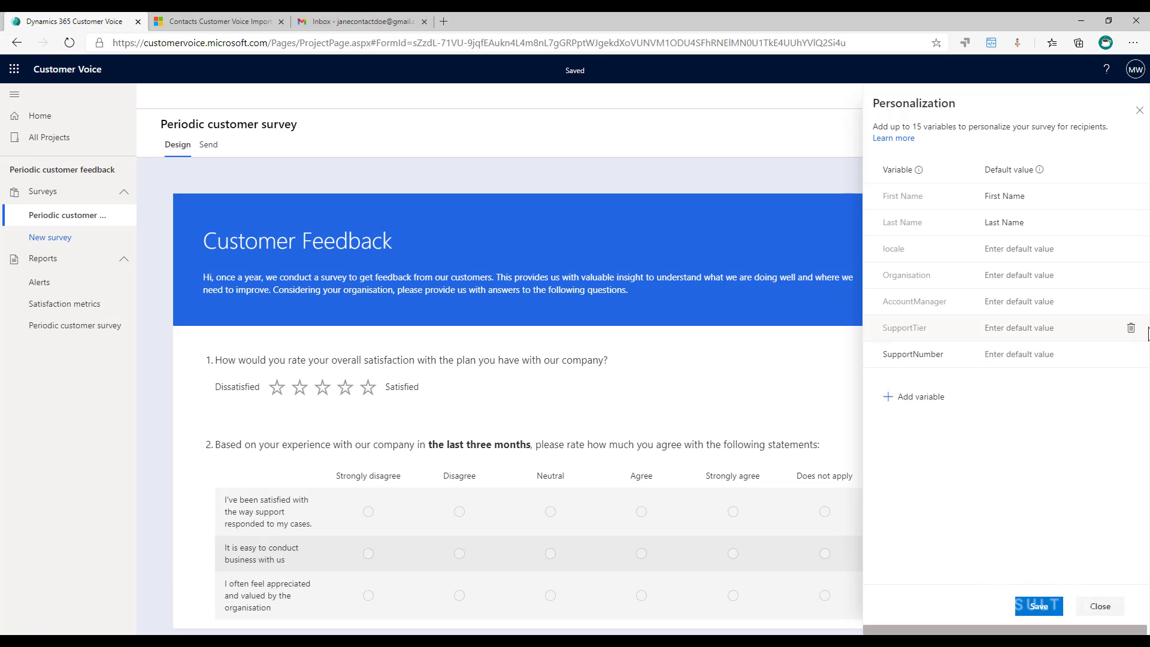
{"action": "left_click", "coordinate": [1131, 354]}
{"action": "left_click", "coordinate": [582, 389]}
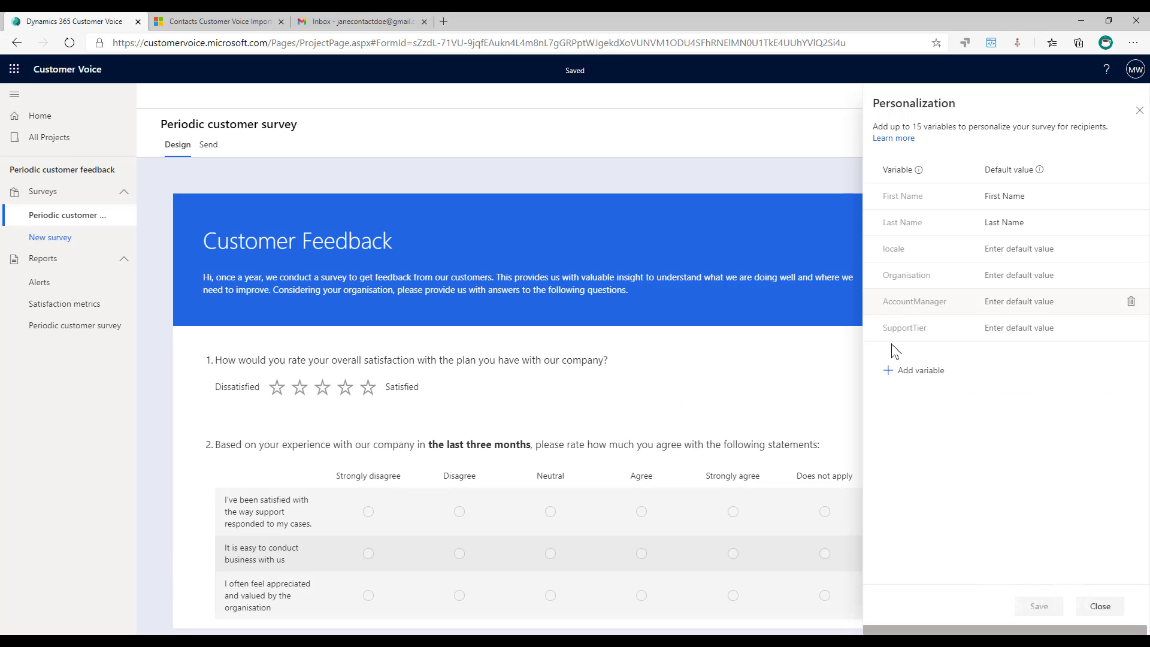
Insert the {{First Name}} variable after 'Hi' in the survey introduction
{"action": "left_click", "coordinate": [1139, 102]}
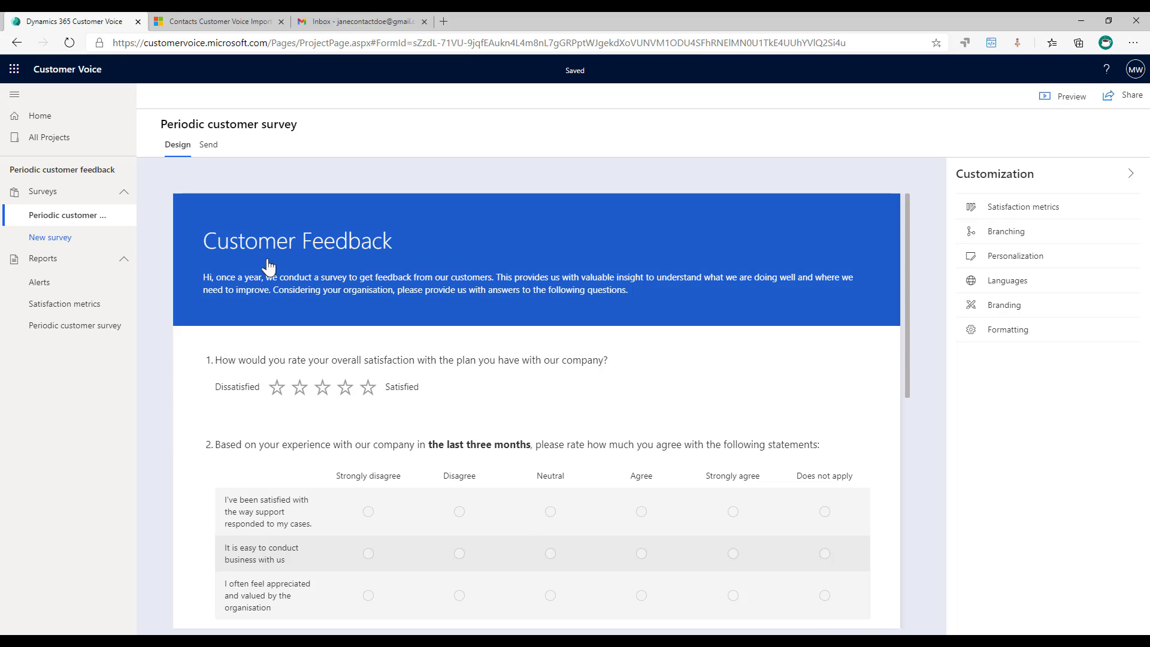
{"action": "left_click", "coordinate": [309, 303]}
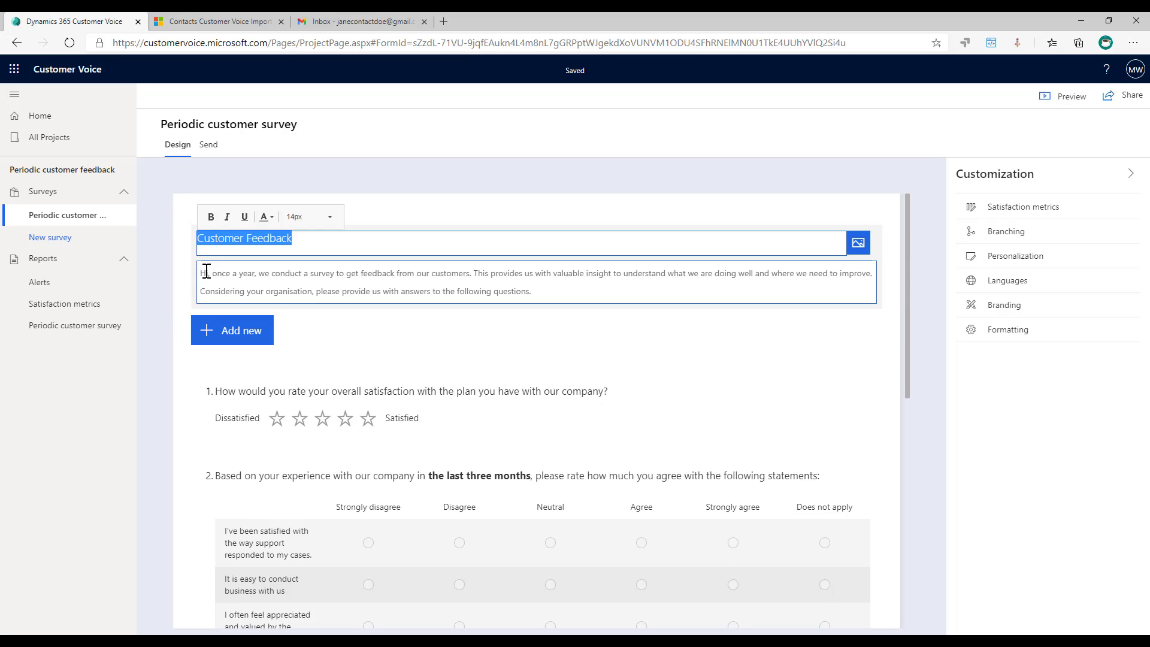
{"action": "triple_click", "coordinate": [209, 273]}
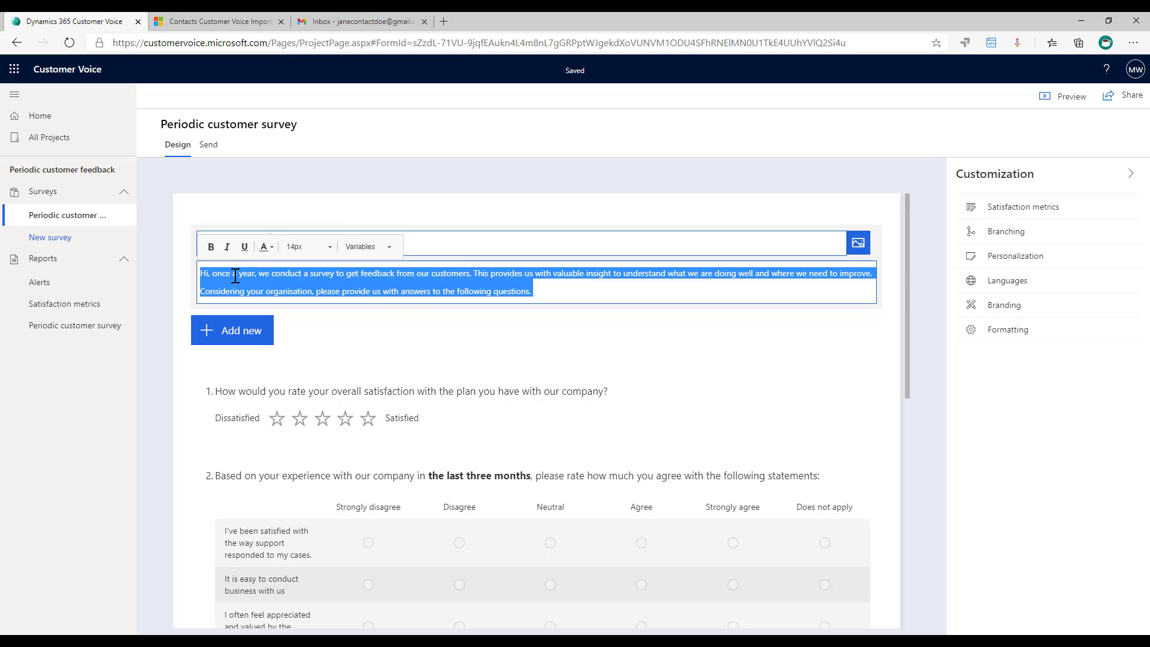
{"action": "left_click", "coordinate": [209, 274]}
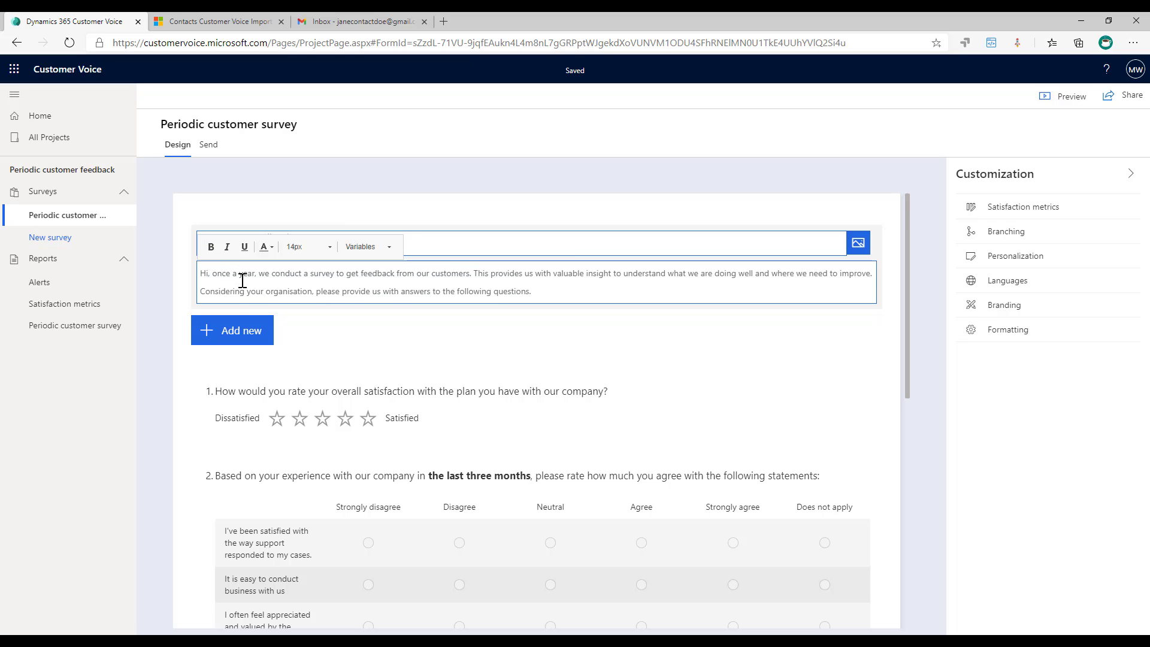
{"action": "left_click", "coordinate": [365, 246]}
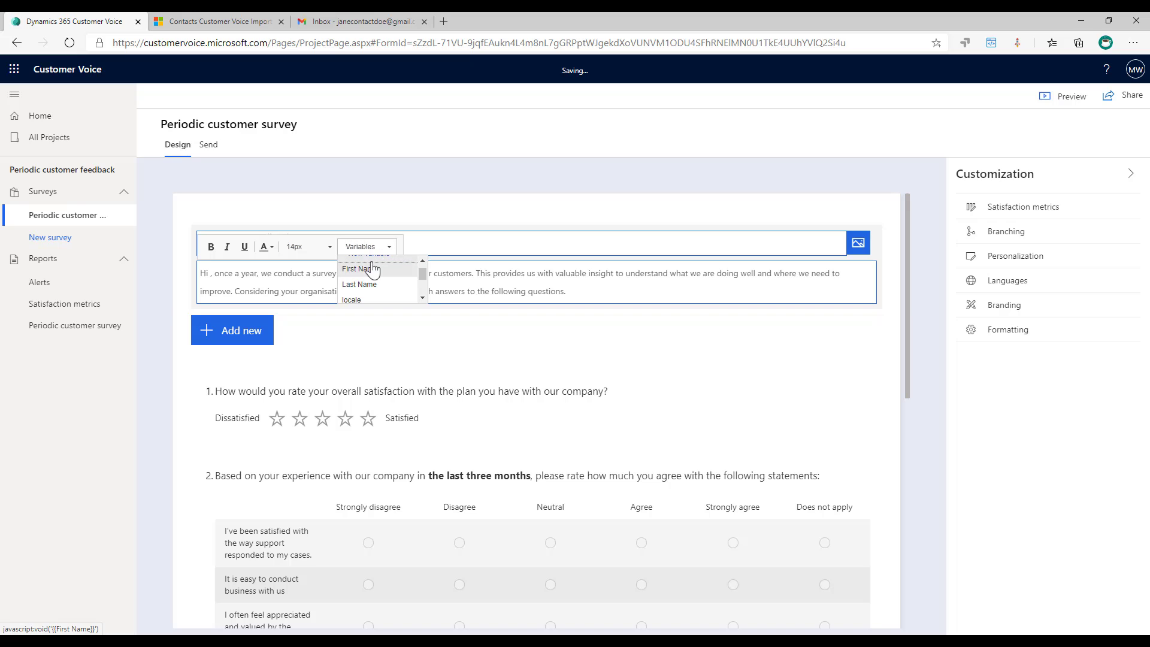
{"action": "left_click", "coordinate": [371, 269]}
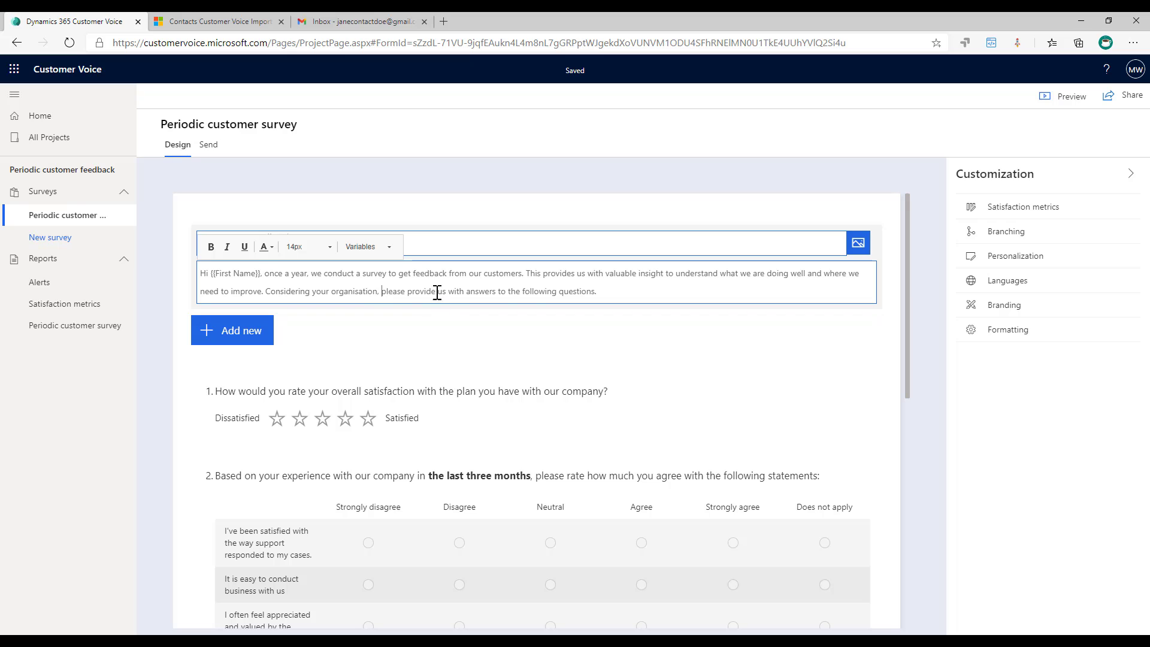
Insert the {{Organisation}} variable followed by a comma into the introduction
{"action": "left_click", "coordinate": [391, 246]}
{"action": "scroll", "coordinate": [403, 282], "scroll_direction": "down", "scroll_amount": 1}
{"action": "scroll", "coordinate": [403, 281], "scroll_direction": "down", "scroll_amount": 1}
{"action": "left_click", "coordinate": [393, 291]}
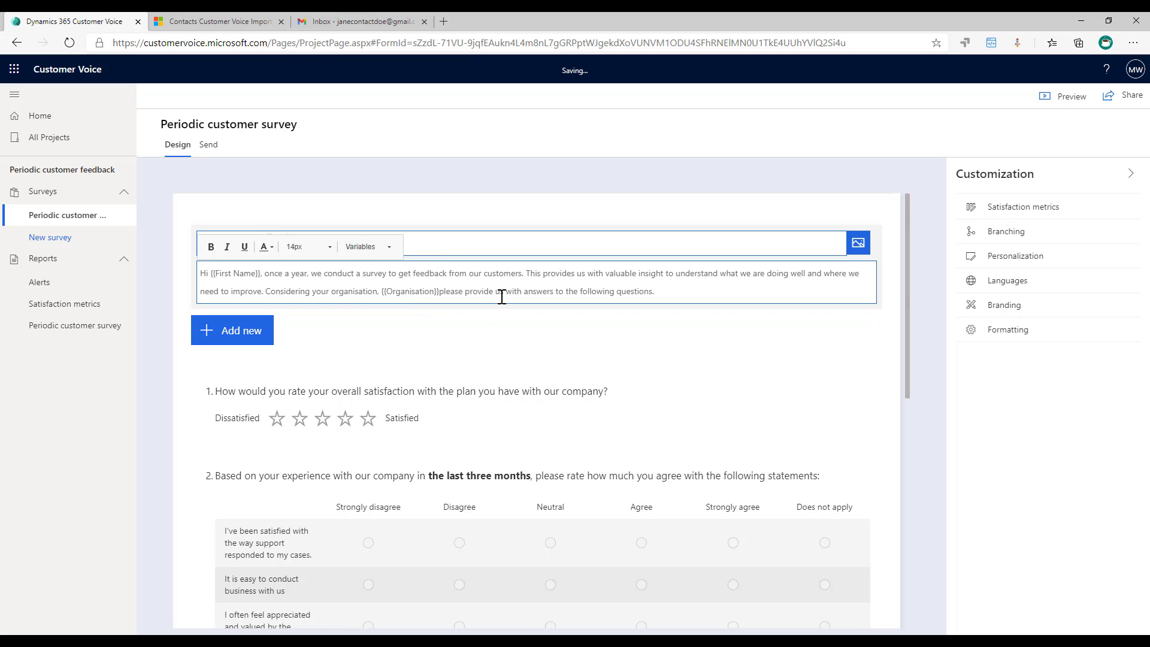
{"action": "type", "text": ","}
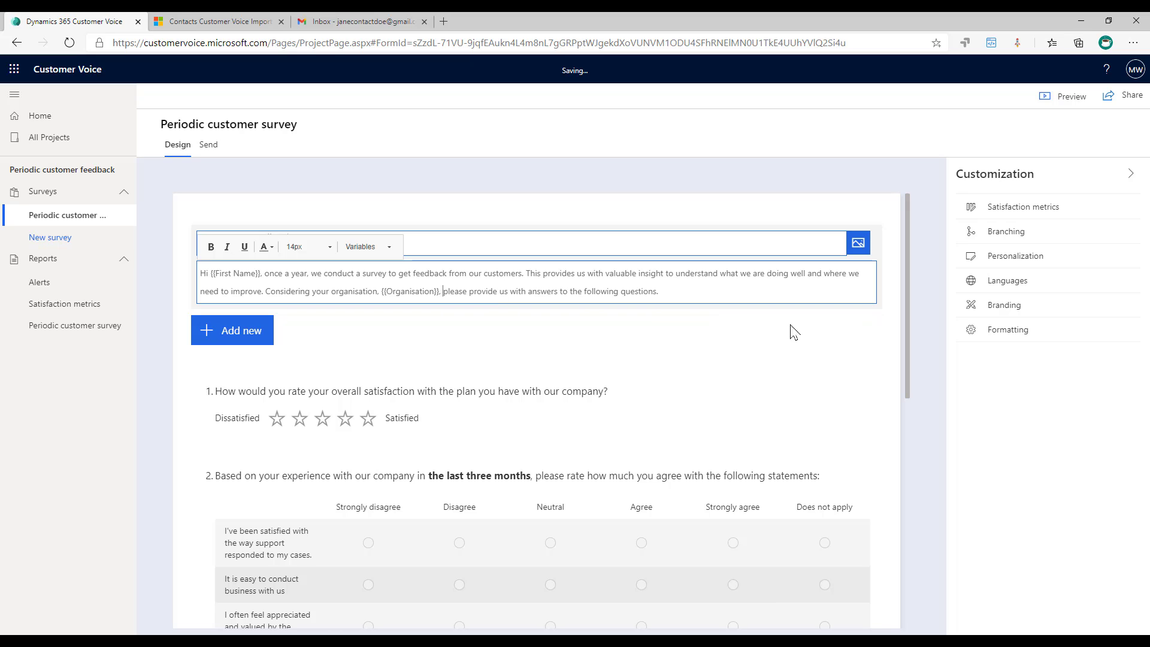
{"action": "left_click", "coordinate": [824, 339]}
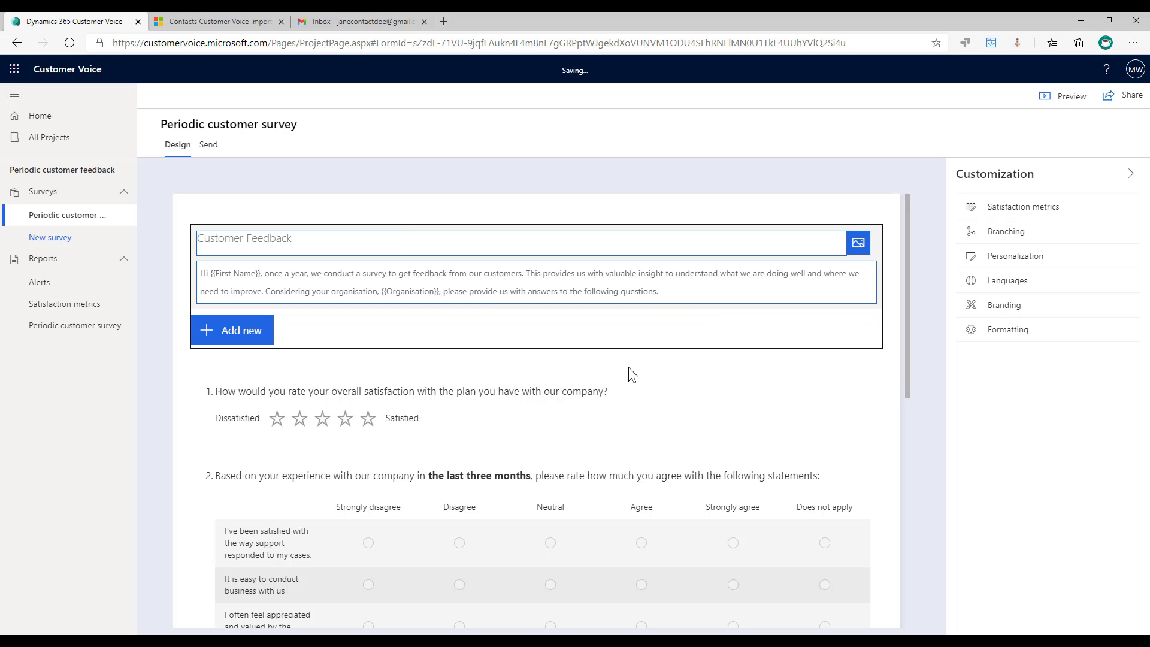
{"action": "scroll", "coordinate": [639, 372], "scroll_direction": "down", "scroll_amount": 1}
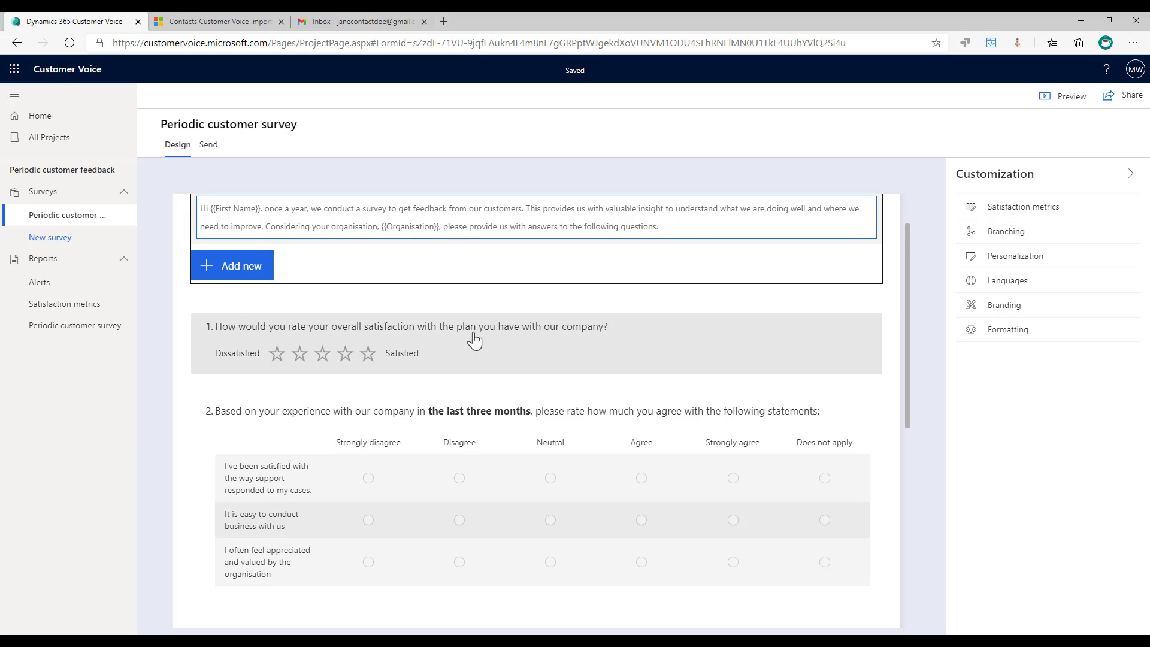
Insert the {{SupportTier}} variable before 'plan' in question 1
{"action": "left_click", "coordinate": [493, 336]}
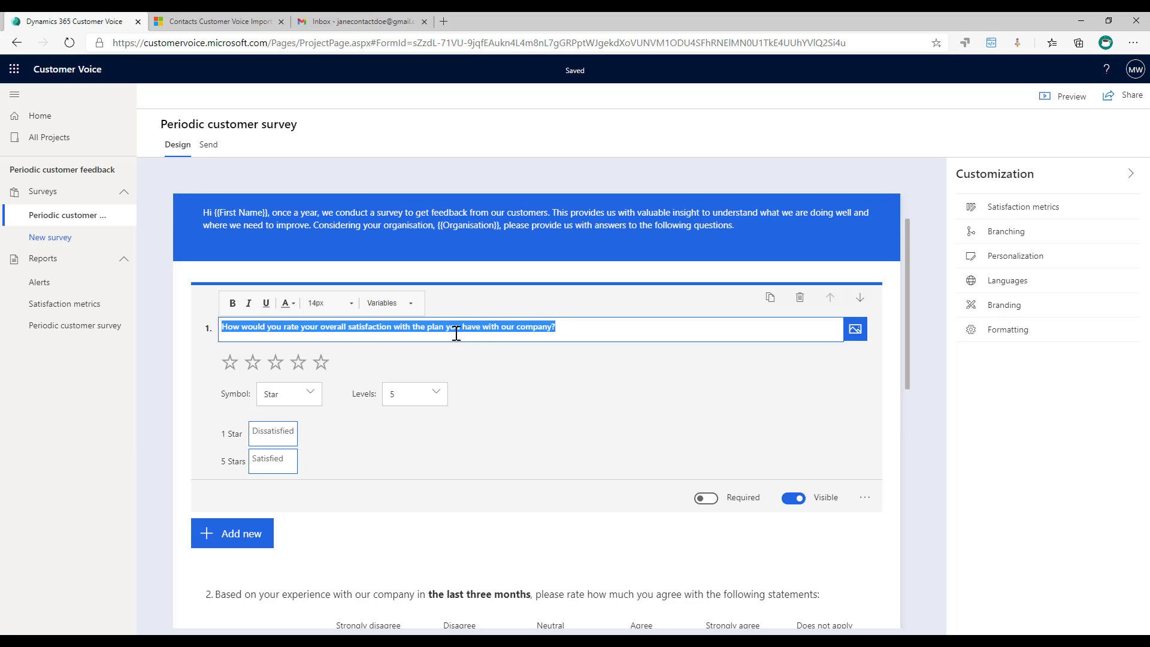
{"action": "left_click", "coordinate": [430, 329]}
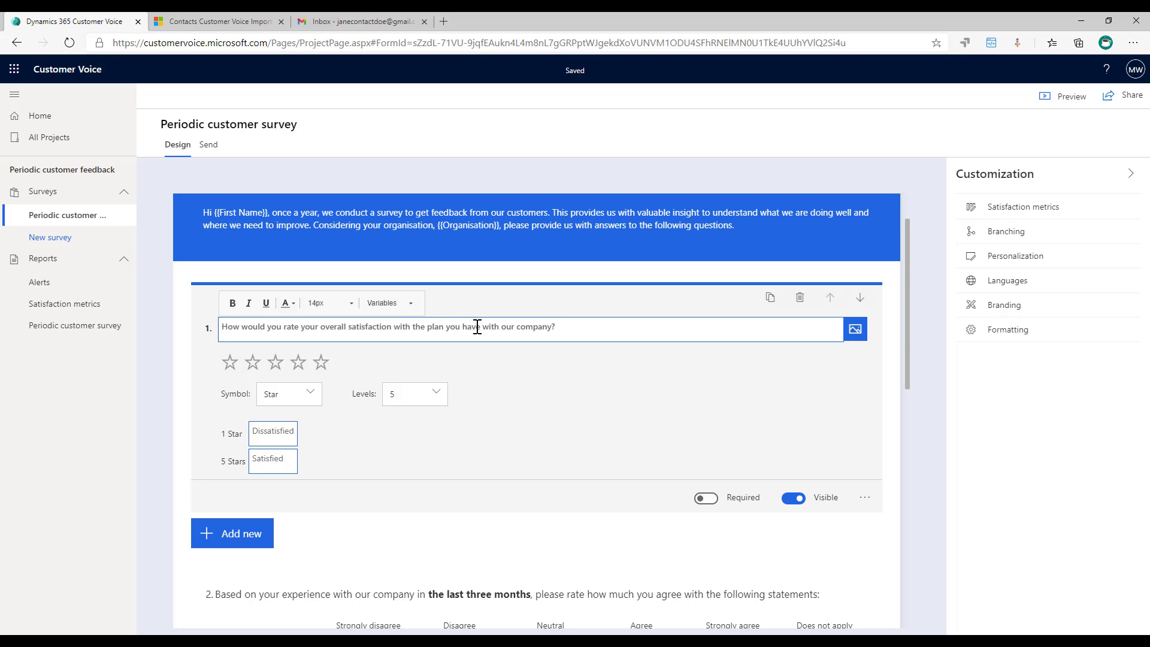
{"action": "left_click", "coordinate": [401, 303]}
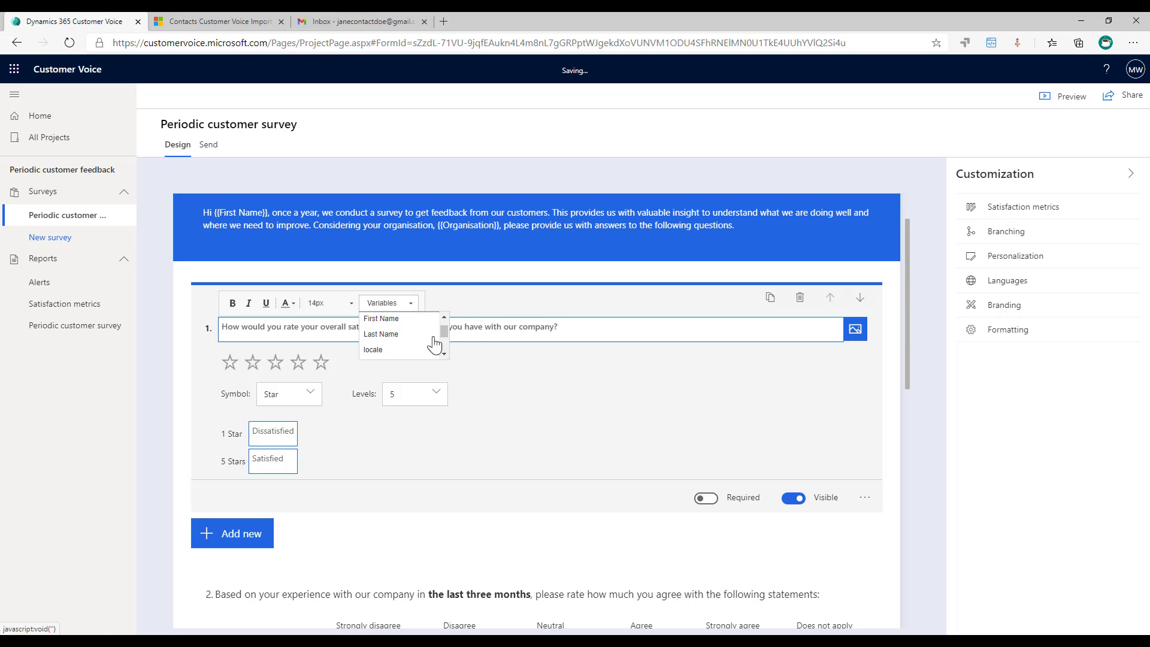
{"action": "scroll", "coordinate": [432, 341], "scroll_direction": "down", "scroll_amount": 2}
{"action": "scroll", "coordinate": [431, 341], "scroll_direction": "down", "scroll_amount": 1}
{"action": "left_click", "coordinate": [402, 354]}
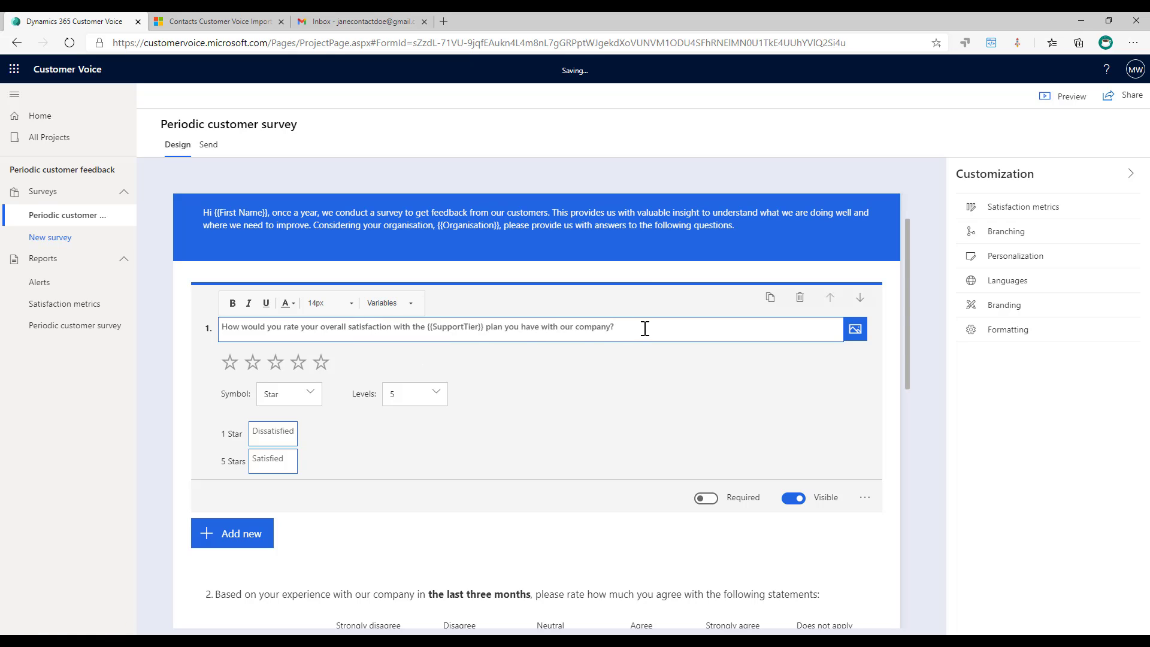
{"action": "left_click", "coordinate": [481, 532]}
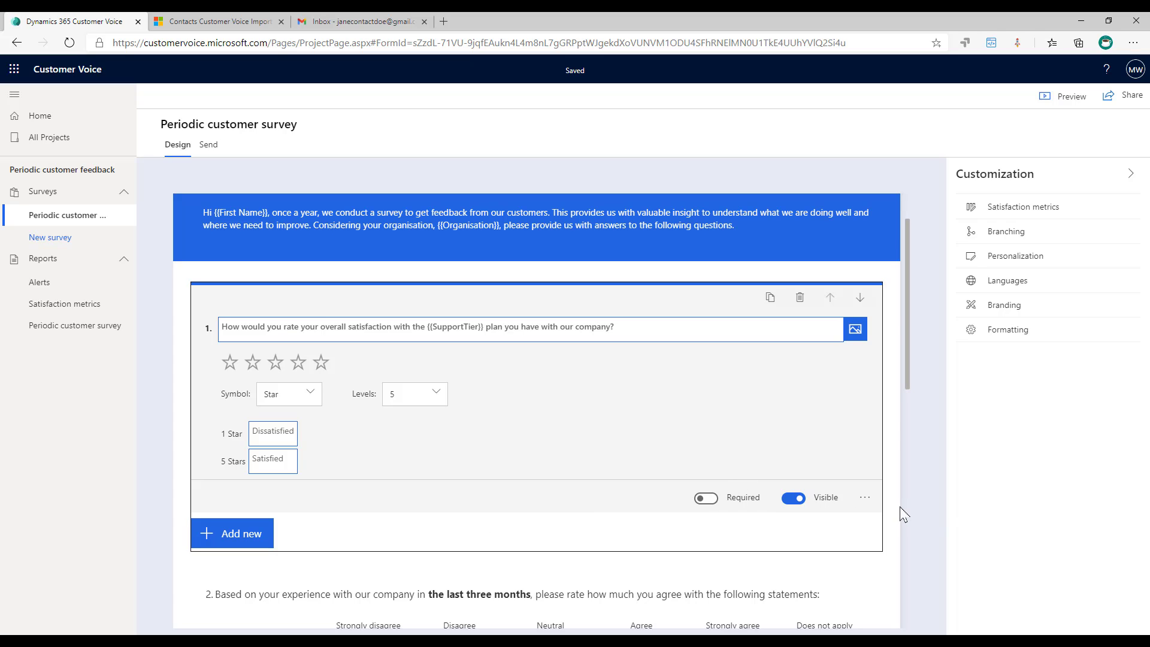
Insert the {{AccountManager}} variable after 'Account Manager,' in question 3
{"action": "scroll", "coordinate": [839, 496], "scroll_direction": "down", "scroll_amount": 5}
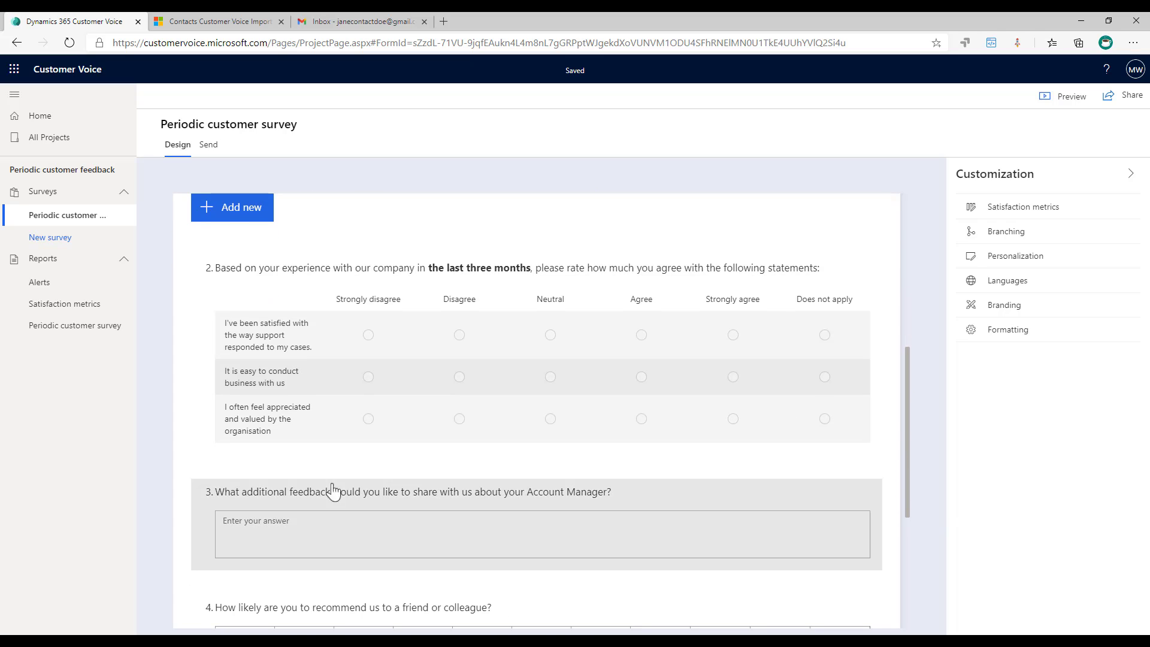
{"action": "scroll", "coordinate": [442, 500], "scroll_direction": "down", "scroll_amount": 2}
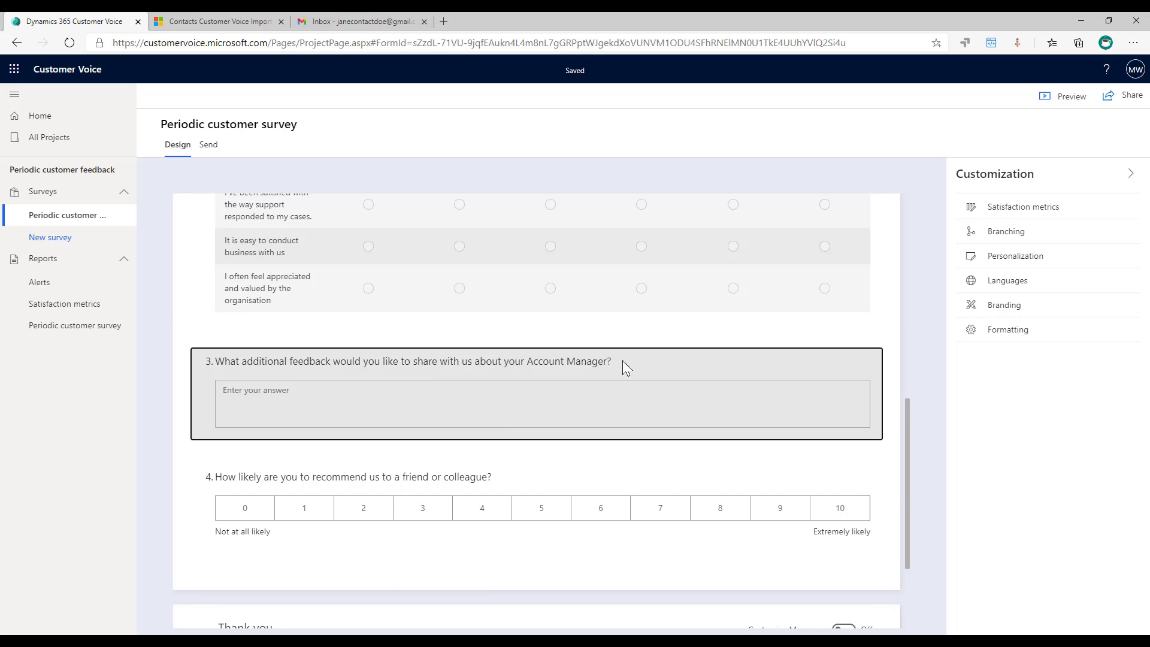
{"action": "left_click", "coordinate": [605, 360]}
{"action": "left_click", "coordinate": [562, 392]}
{"action": "left_click", "coordinate": [567, 392]}
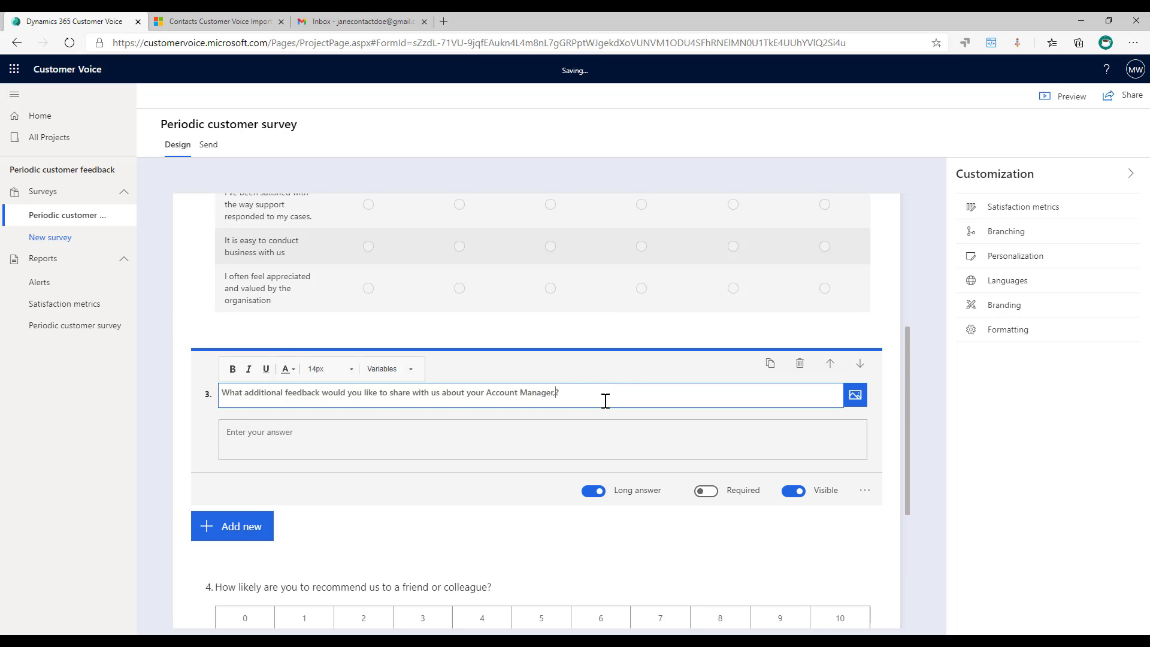
{"action": "left_click", "coordinate": [395, 370]}
{"action": "scroll", "coordinate": [430, 412], "scroll_direction": "down", "scroll_amount": 2}
{"action": "scroll", "coordinate": [419, 413], "scroll_direction": "down", "scroll_amount": 1}
{"action": "left_click", "coordinate": [393, 402]}
{"action": "left_click", "coordinate": [893, 522]}
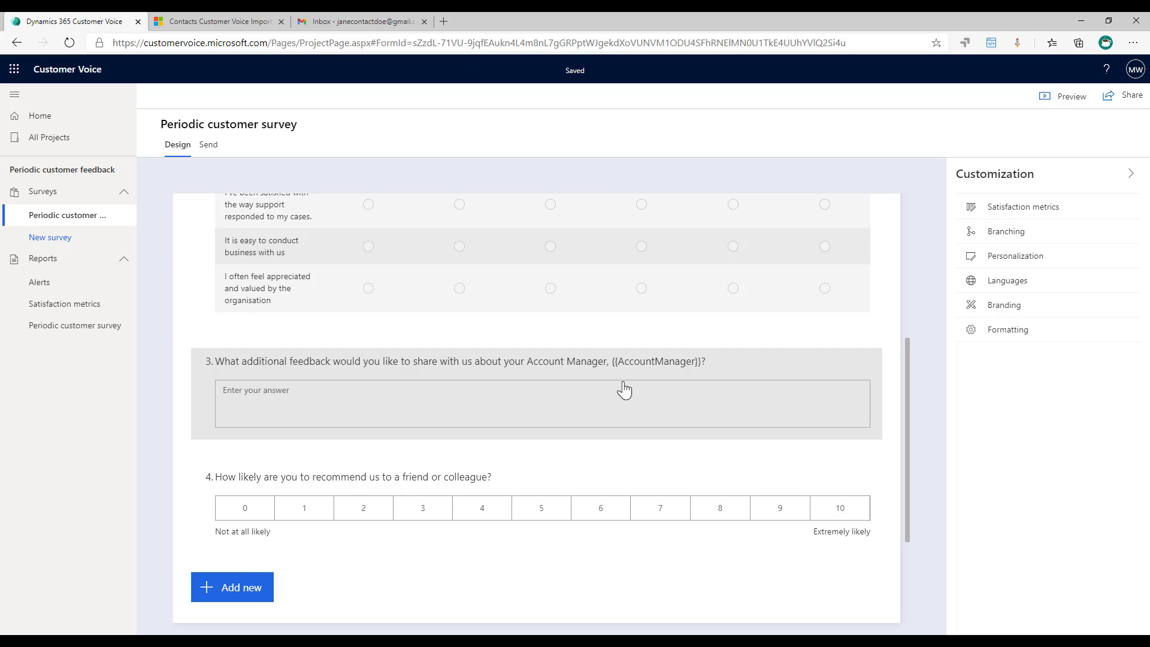
{"action": "scroll", "coordinate": [742, 407], "scroll_direction": "up", "scroll_amount": 4}
{"action": "scroll", "coordinate": [743, 407], "scroll_direction": "up", "scroll_amount": 1}
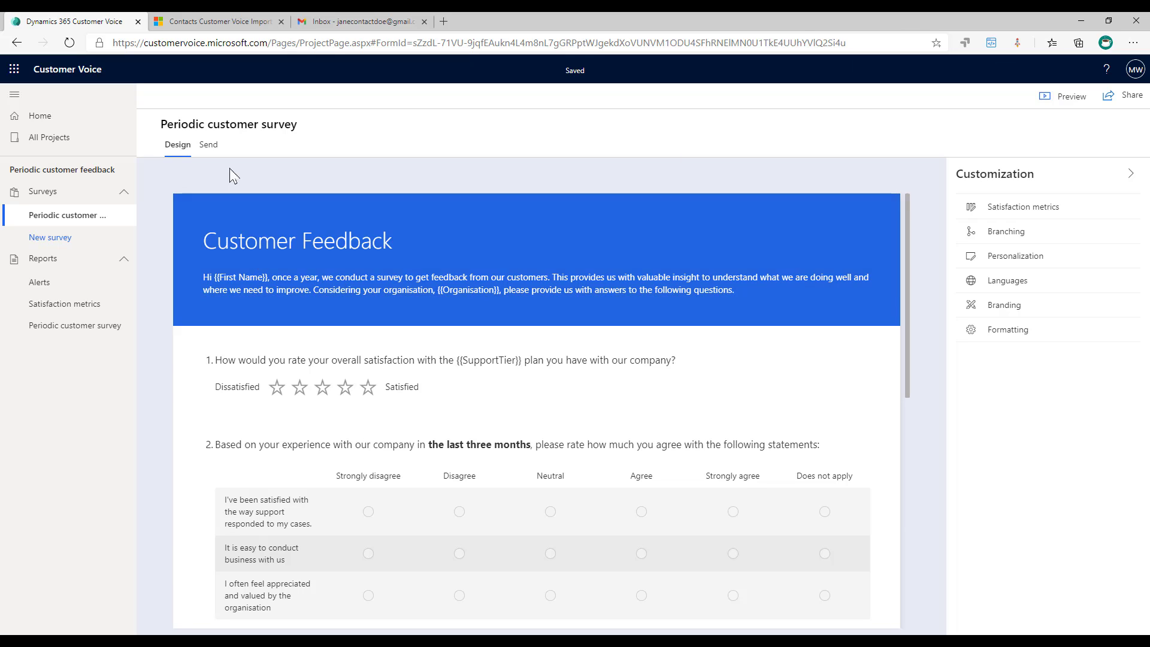
Start a resend of the survey by email and begin editing its body
{"action": "left_click", "coordinate": [208, 150]}
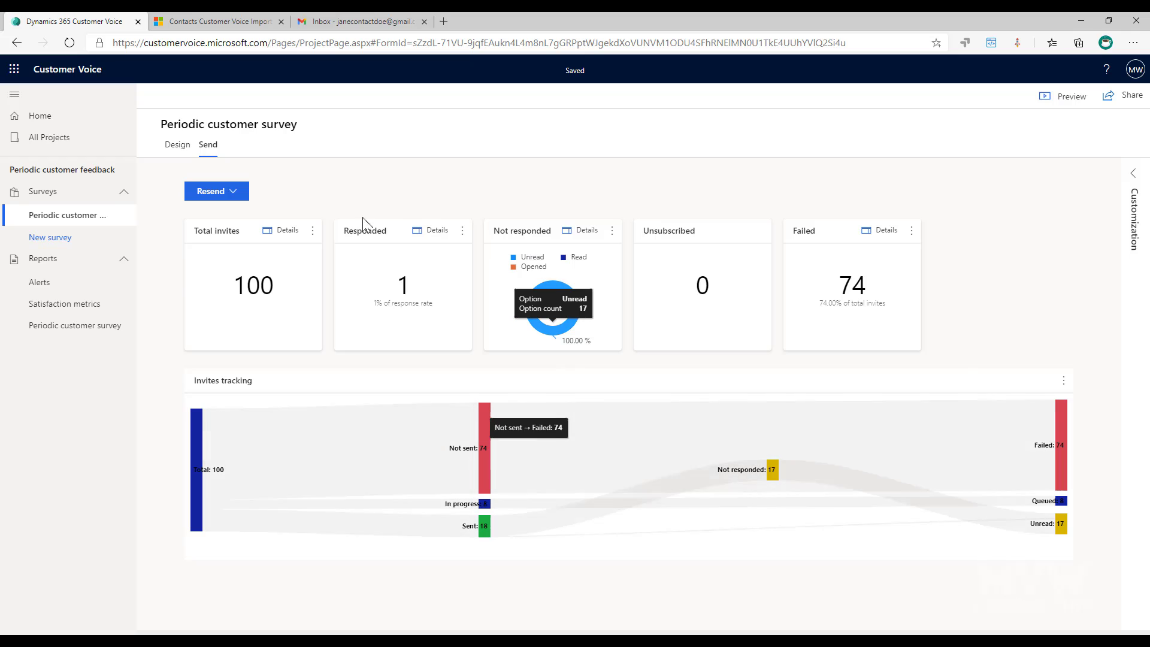
{"action": "left_click", "coordinate": [242, 192]}
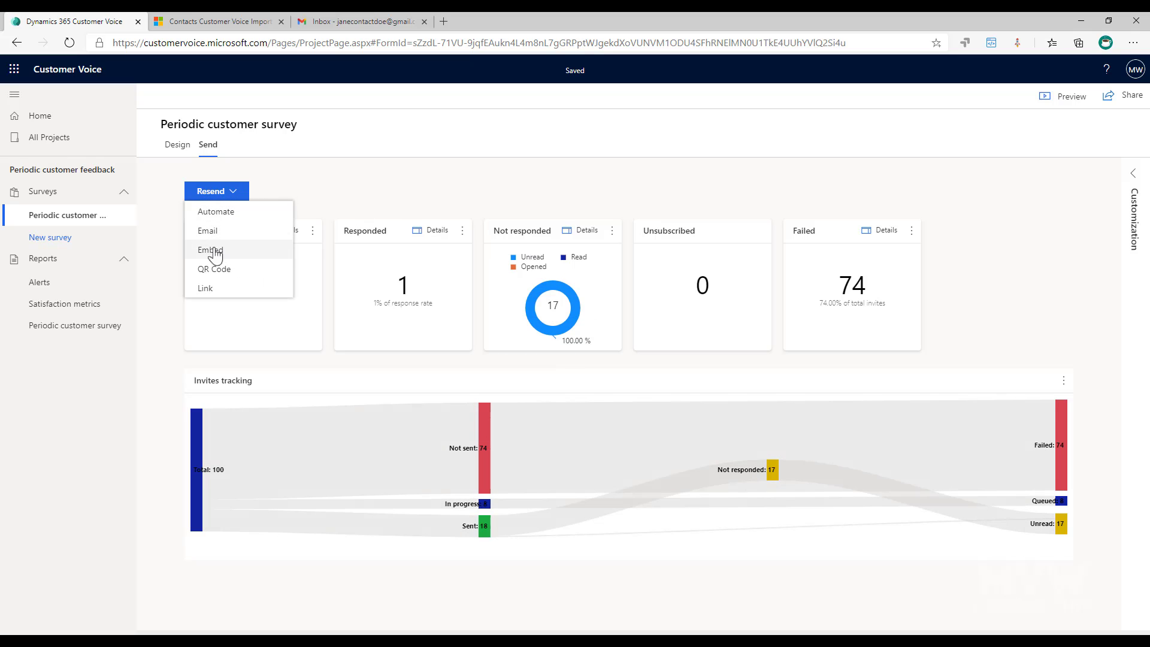
{"action": "left_click", "coordinate": [268, 234]}
{"action": "left_click", "coordinate": [601, 421]}
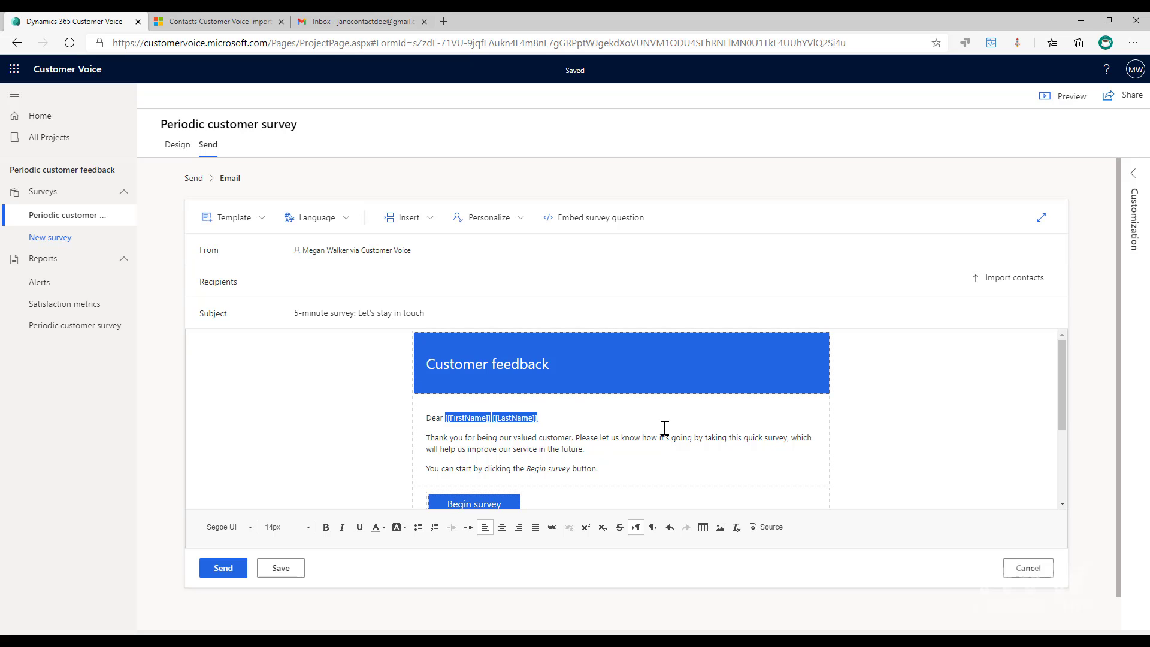
{"action": "left_click", "coordinate": [573, 436]}
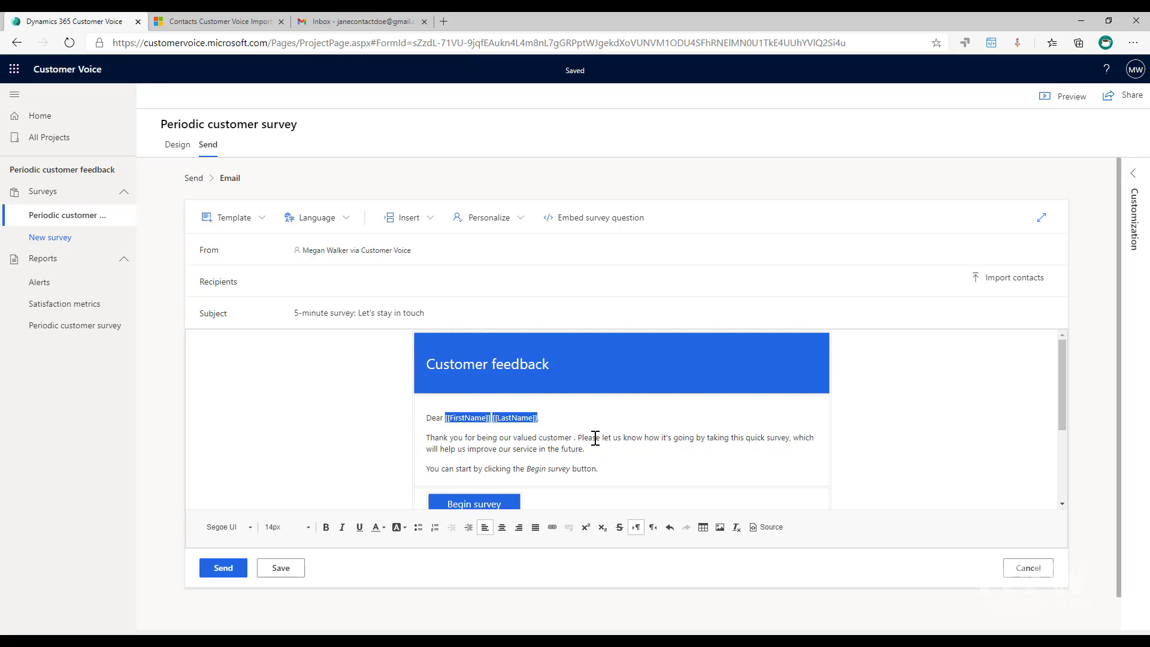
{"action": "type", "text": "f"}
{"action": "key", "text": "BackSpace"}
{"action": "key", "text": "BackSpace"}
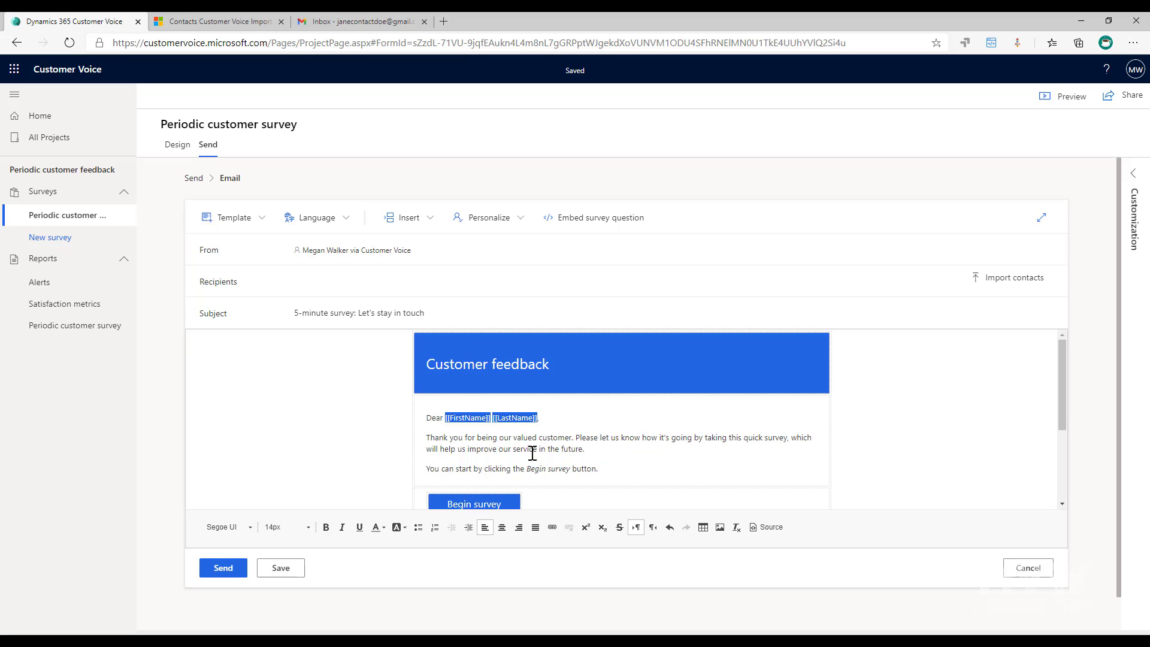
Add 'Think about how you and your co-workers at {{Organisation}} work with us.' after 'future.'
{"action": "left_click", "coordinate": [611, 446]}
{"action": "type", "text": "Think about ho"}
{"action": "type", "text": "w you and your "}
{"action": "type", "text": "co=-"}
{"action": "type", "text": "-wo"}
{"action": "type", "text": "rkers at"}
{"action": "left_click", "coordinate": [409, 217]}
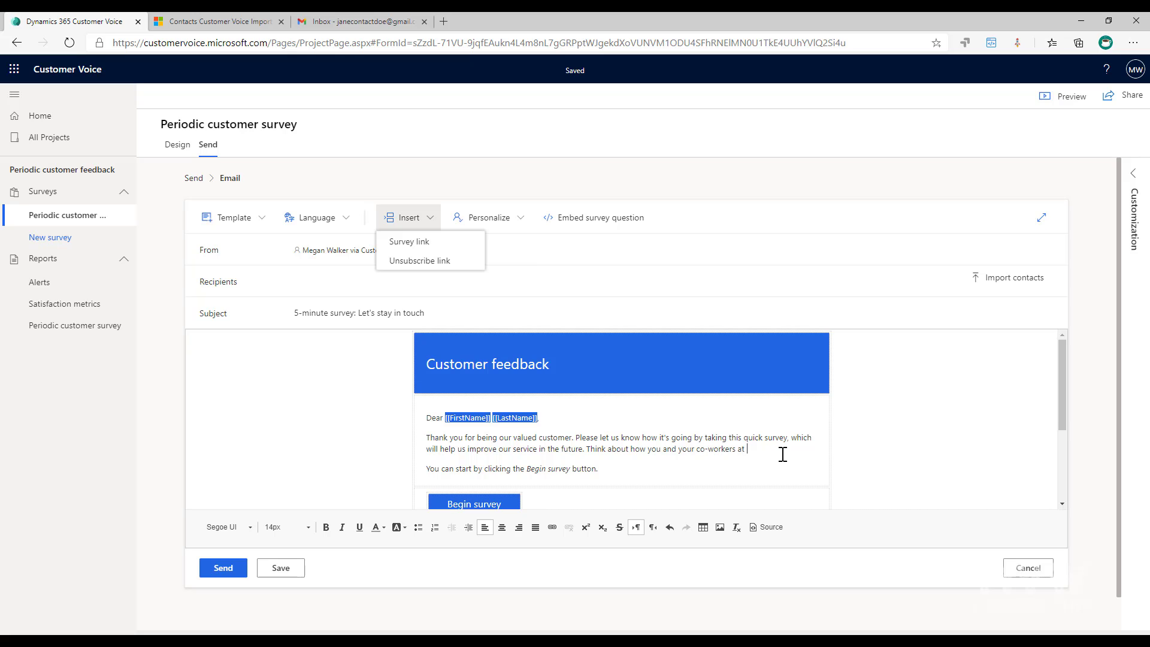
{"action": "left_click", "coordinate": [518, 218]}
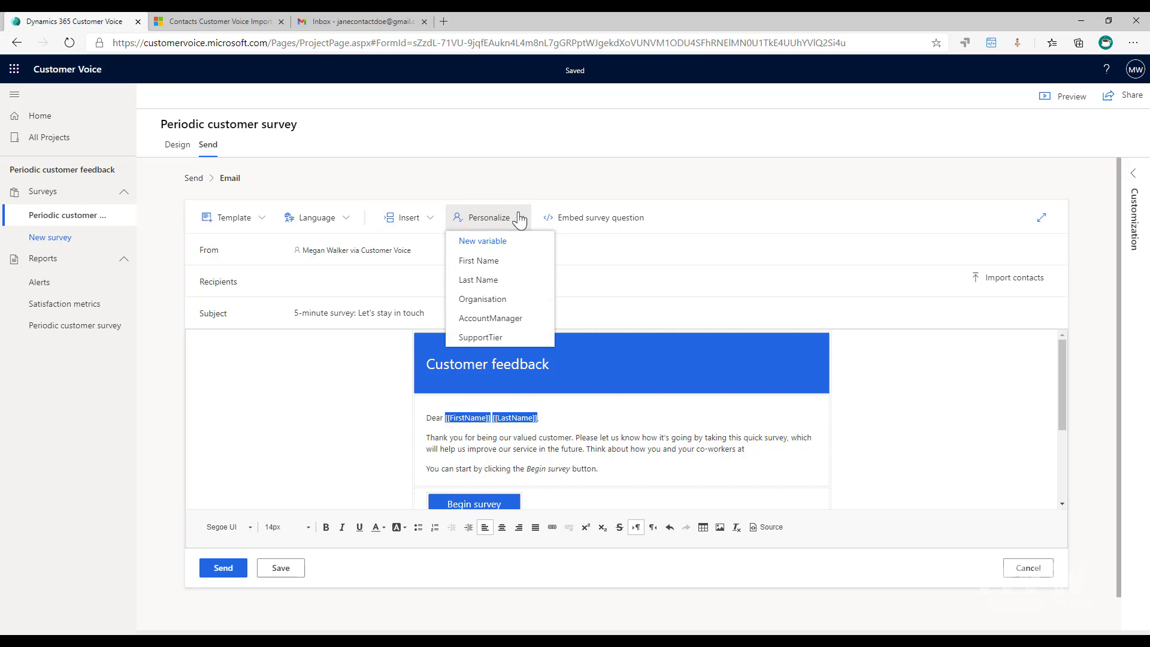
{"action": "left_click", "coordinate": [509, 299]}
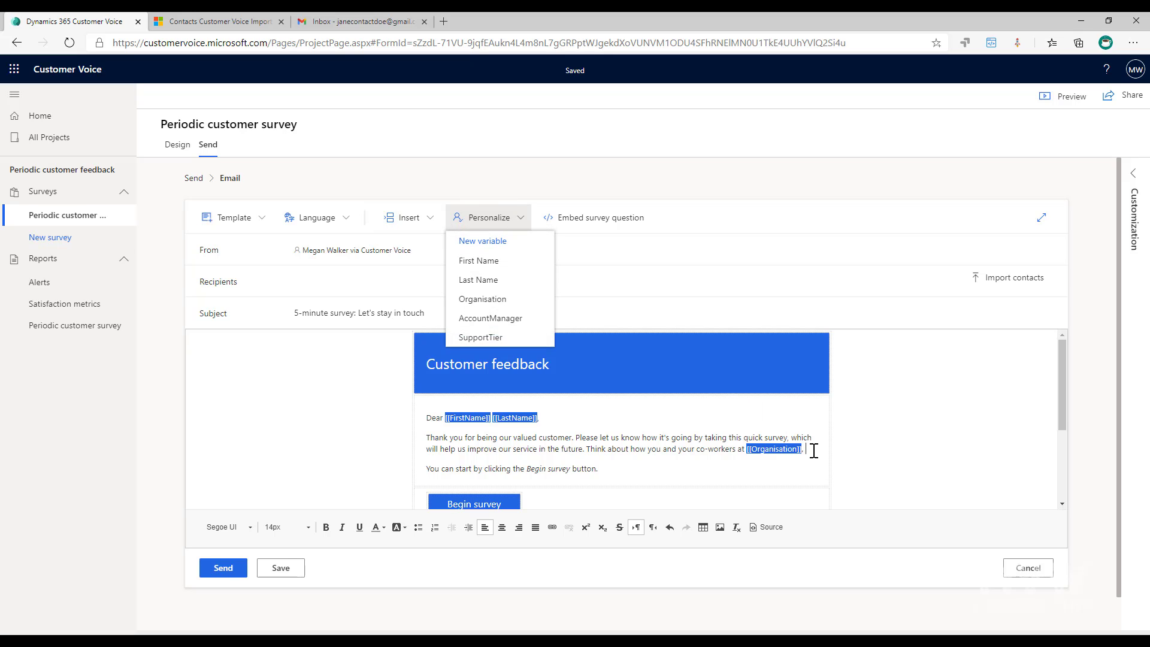
{"action": "type", "text": "work with us."}
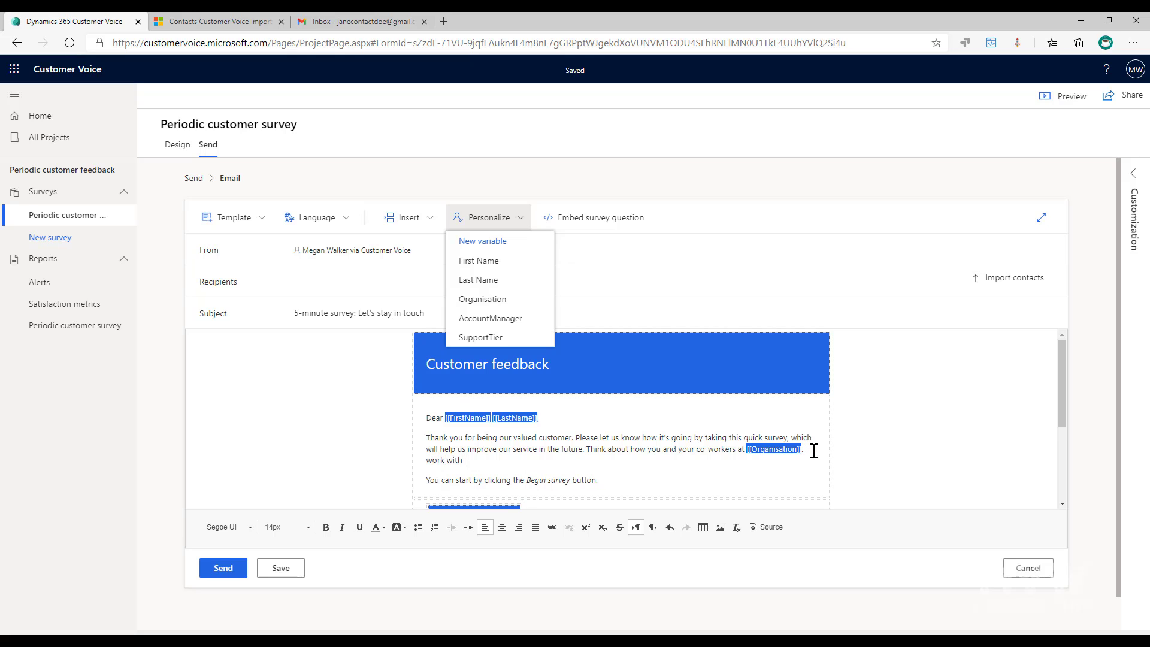
{"action": "left_click", "coordinate": [941, 448]}
{"action": "left_click", "coordinate": [516, 221]}
Review the Import contacts guidelines and advanced options, then download and open the advanced template
{"action": "left_click", "coordinate": [1008, 279]}
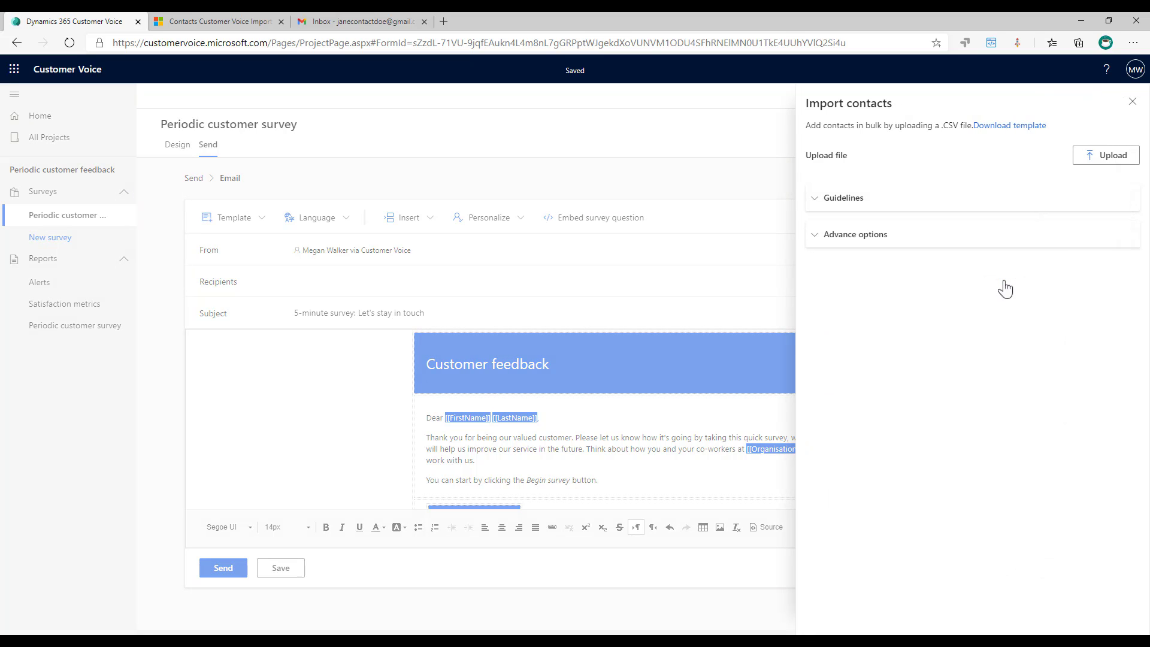
{"action": "left_click", "coordinate": [835, 201]}
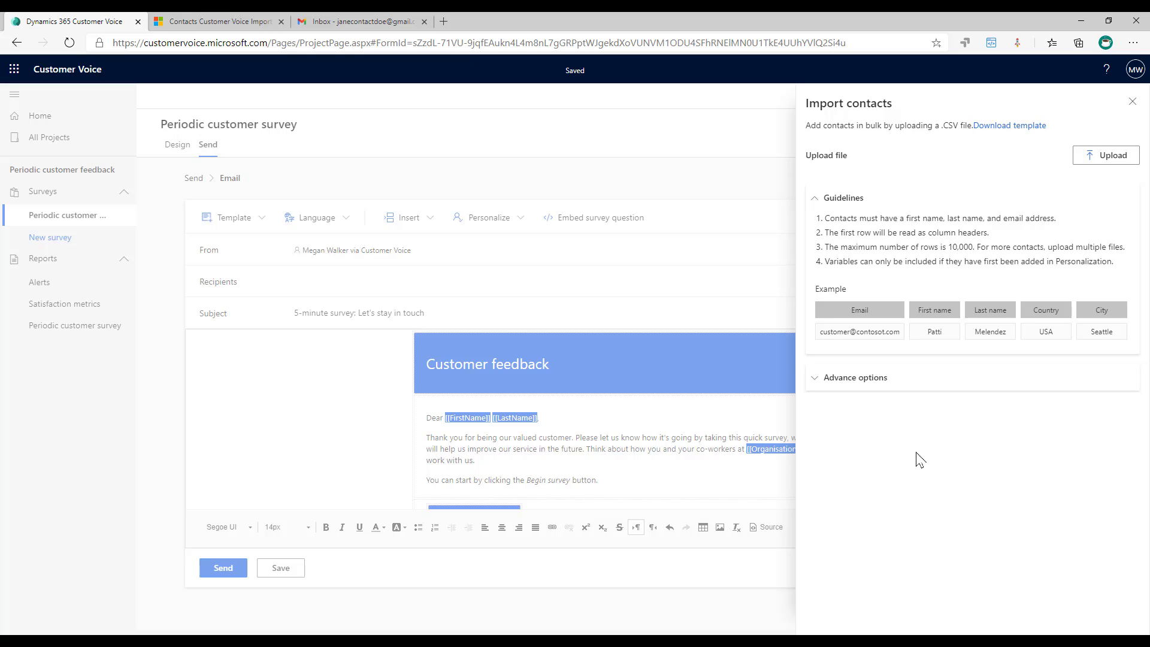
{"action": "left_click", "coordinate": [809, 379]}
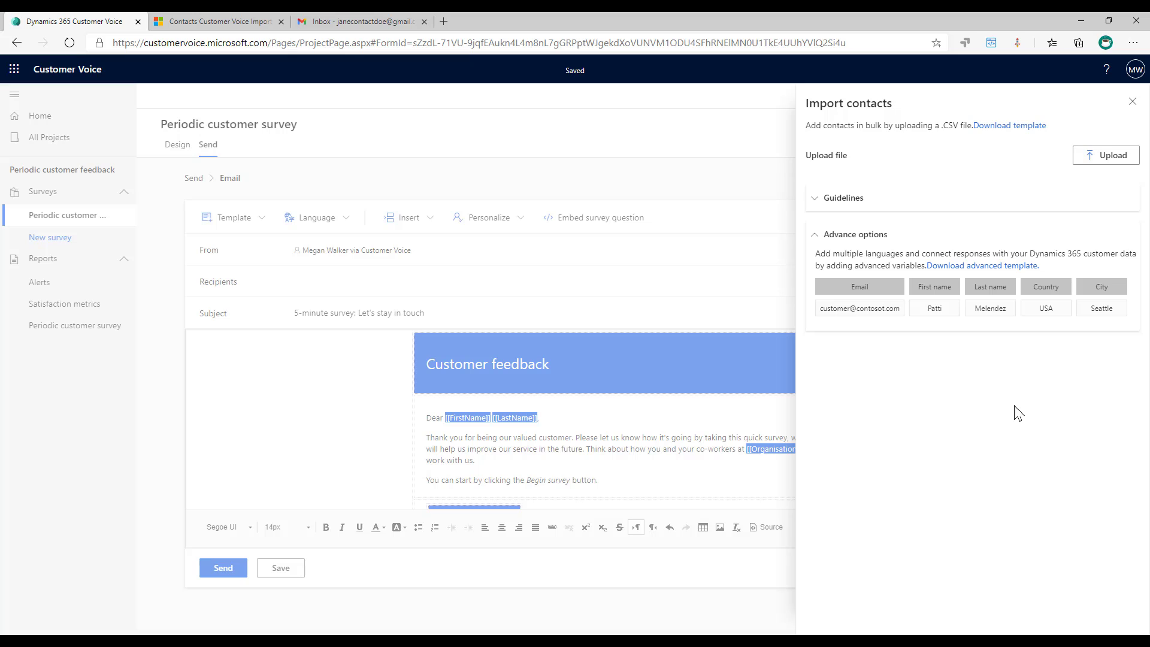
{"action": "left_click", "coordinate": [971, 268]}
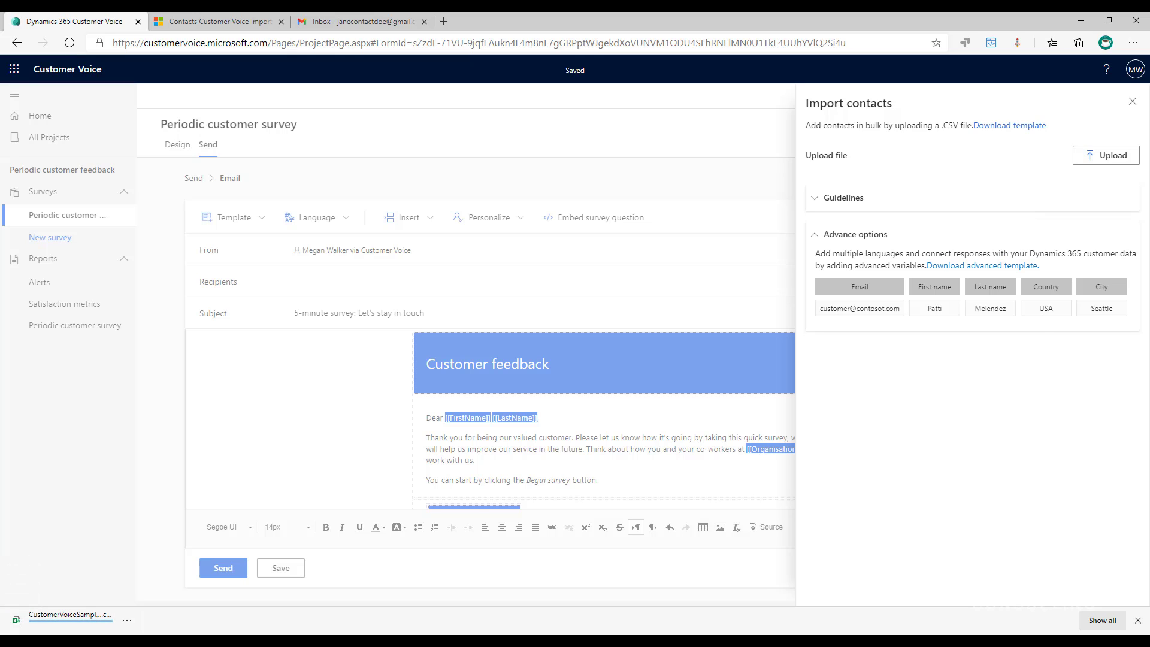
{"action": "left_click", "coordinate": [65, 617]}
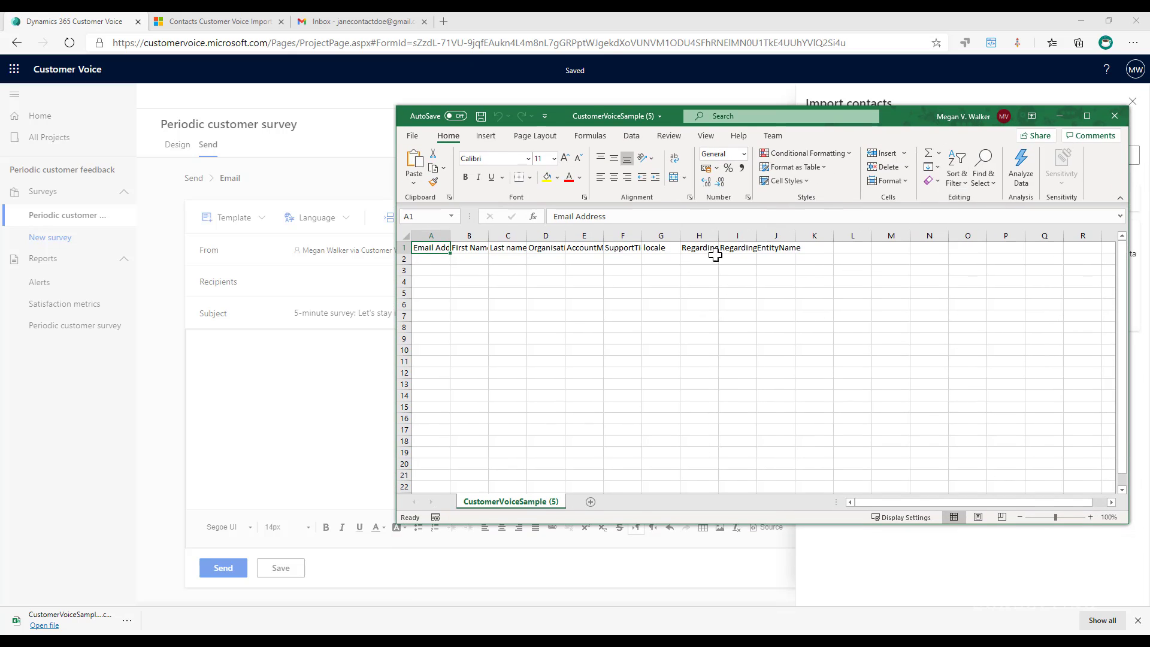
Auto-fit all template columns and review each header from Email Address to RegardingEntityName
{"action": "left_click", "coordinate": [403, 234]}
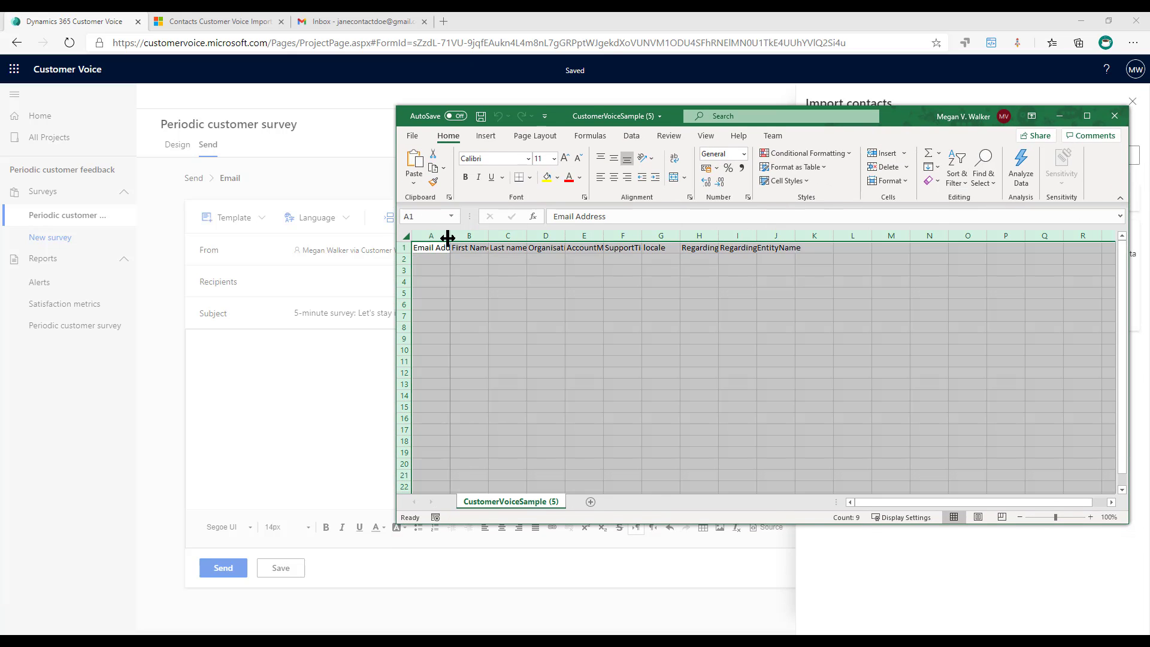
{"action": "double_click", "coordinate": [450, 235]}
{"action": "left_click", "coordinate": [560, 305]}
{"action": "left_click", "coordinate": [450, 248]}
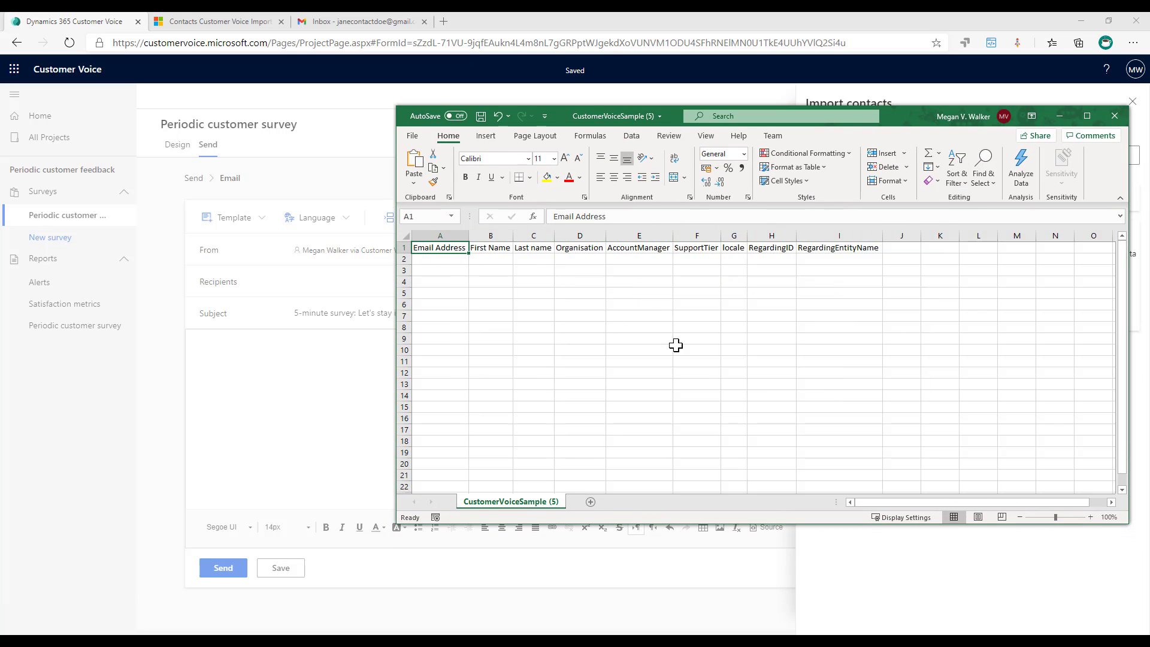
{"action": "key", "text": "Right"}
{"action": "key", "text": "Right"}
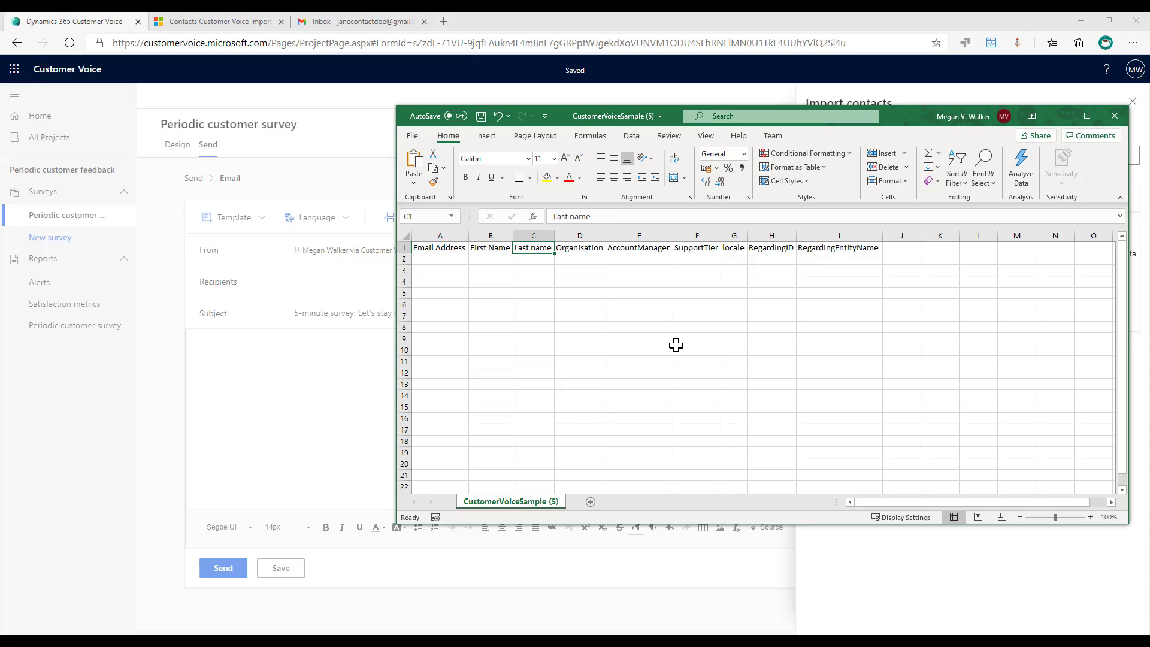
{"action": "key", "text": "Right"}
{"action": "key", "text": "Right"}
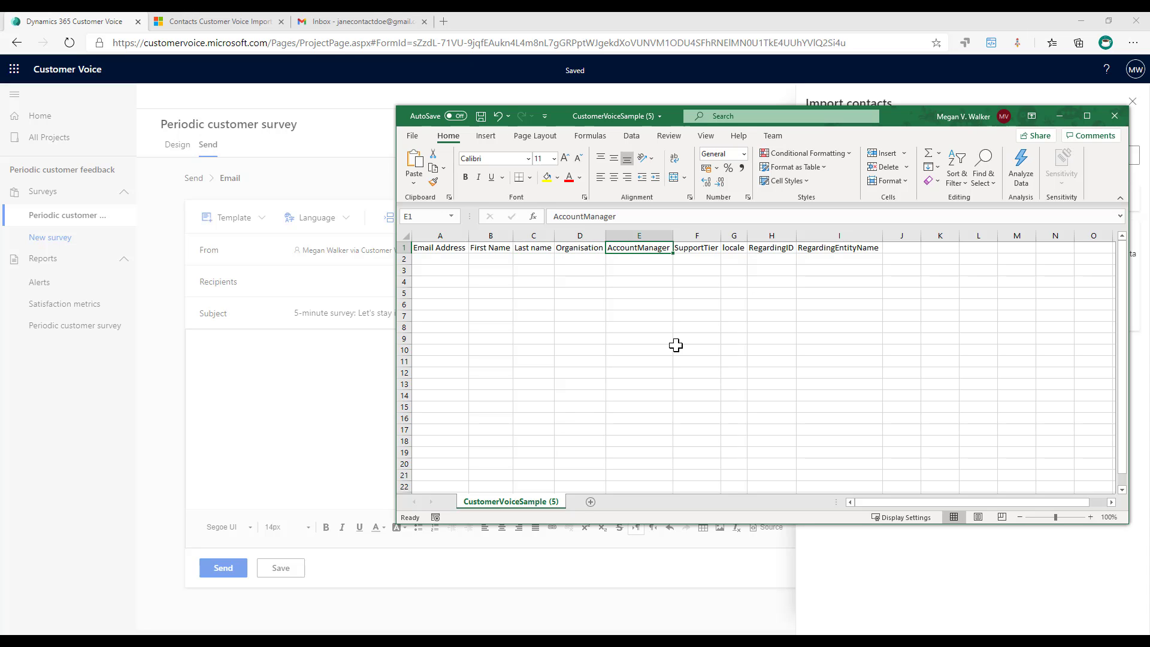
{"action": "key", "text": "Right"}
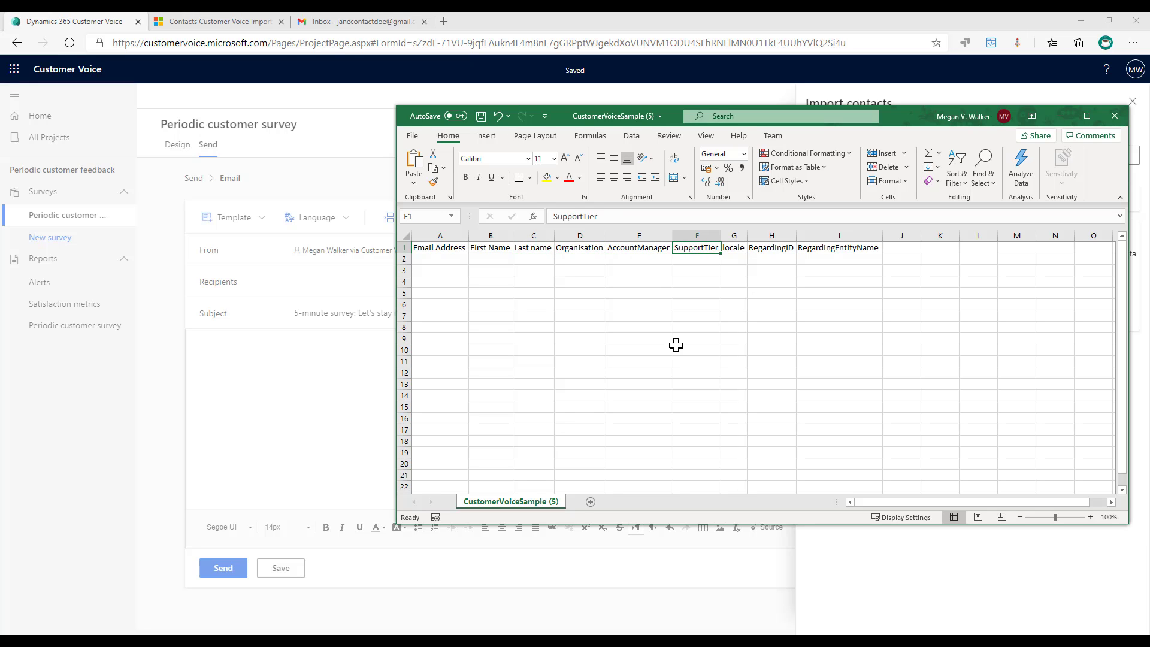
{"action": "key", "text": "Right"}
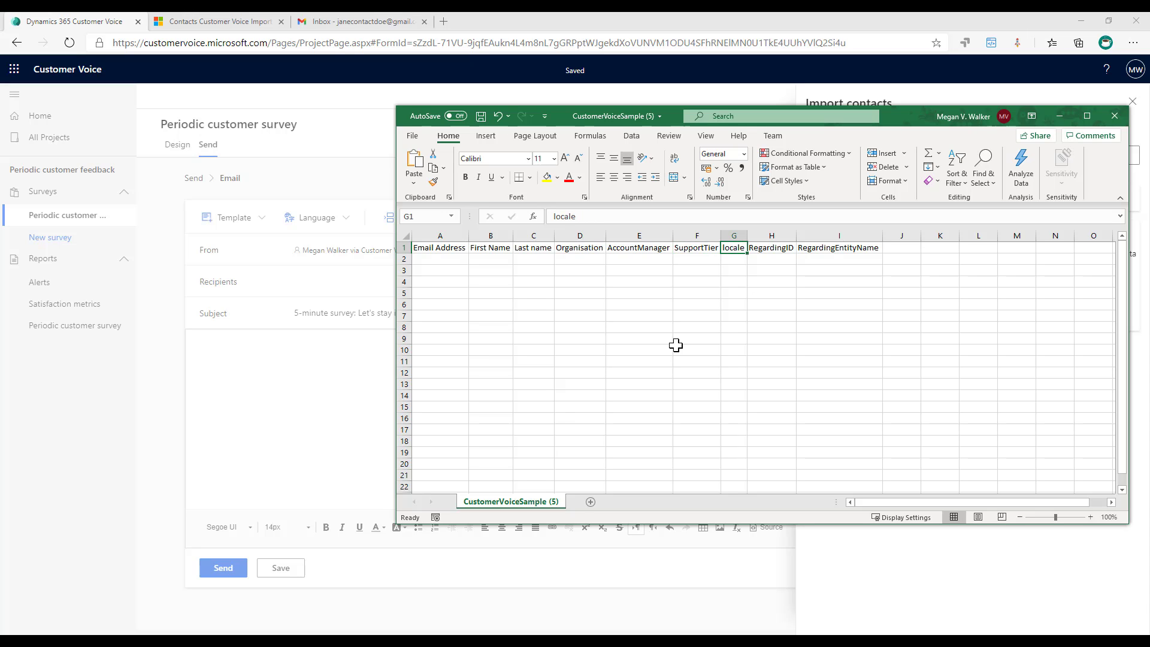
{"action": "key", "text": "Right"}
{"action": "key", "text": "Right"}
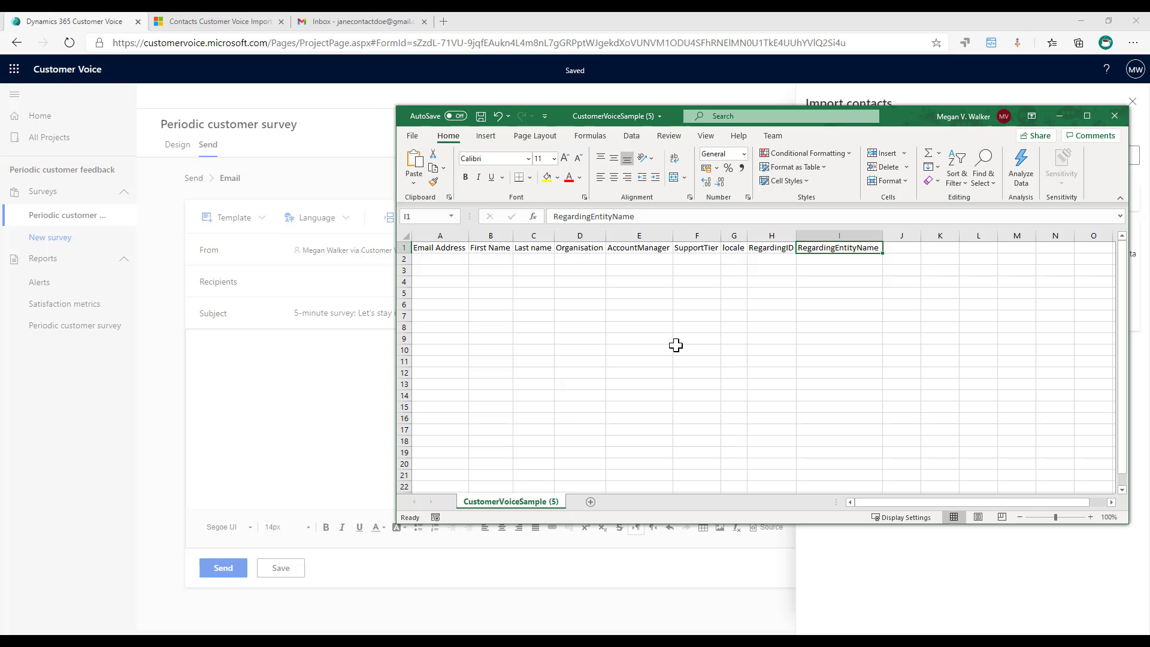
{"action": "key", "text": "Left"}
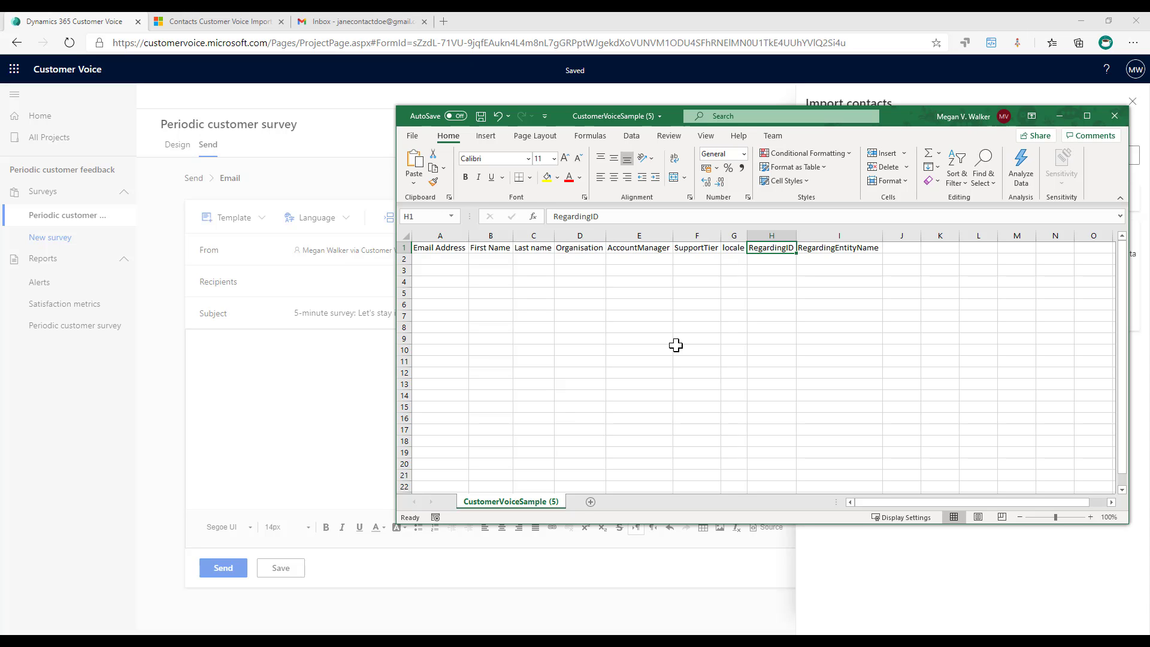
{"action": "key", "text": "Right"}
{"action": "key", "text": "Down"}
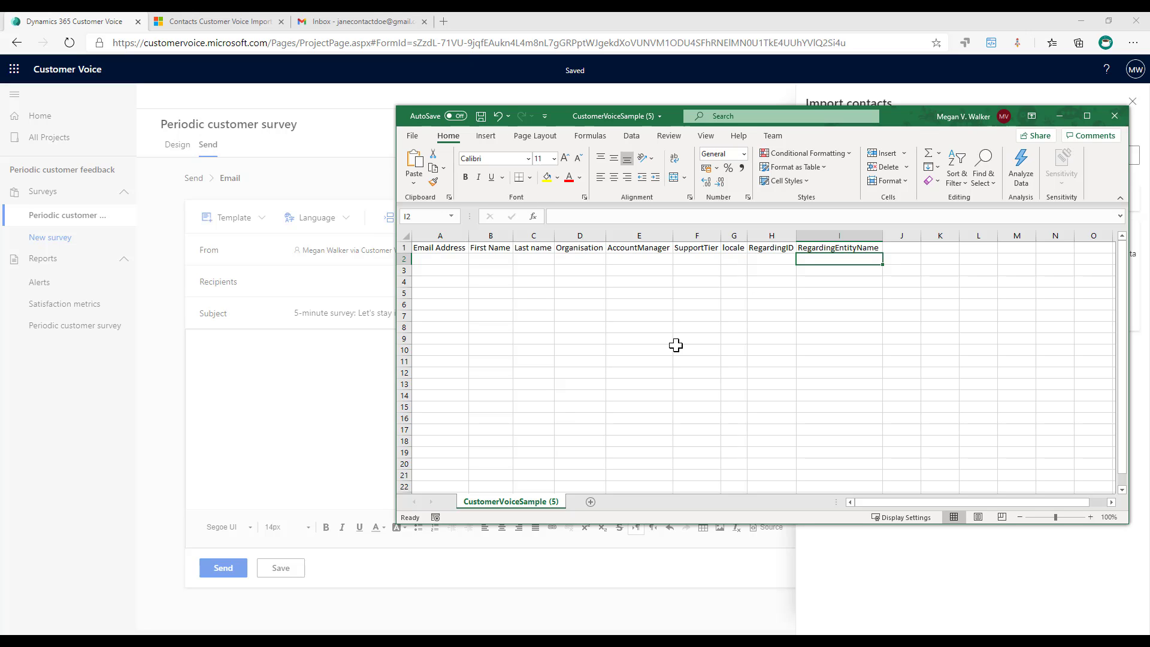
Close the CustomerVoiceSample template without saving and bring the CustomerVoiceImport workbook into view
{"action": "left_click", "coordinate": [1115, 116]}
{"action": "left_click", "coordinate": [576, 348]}
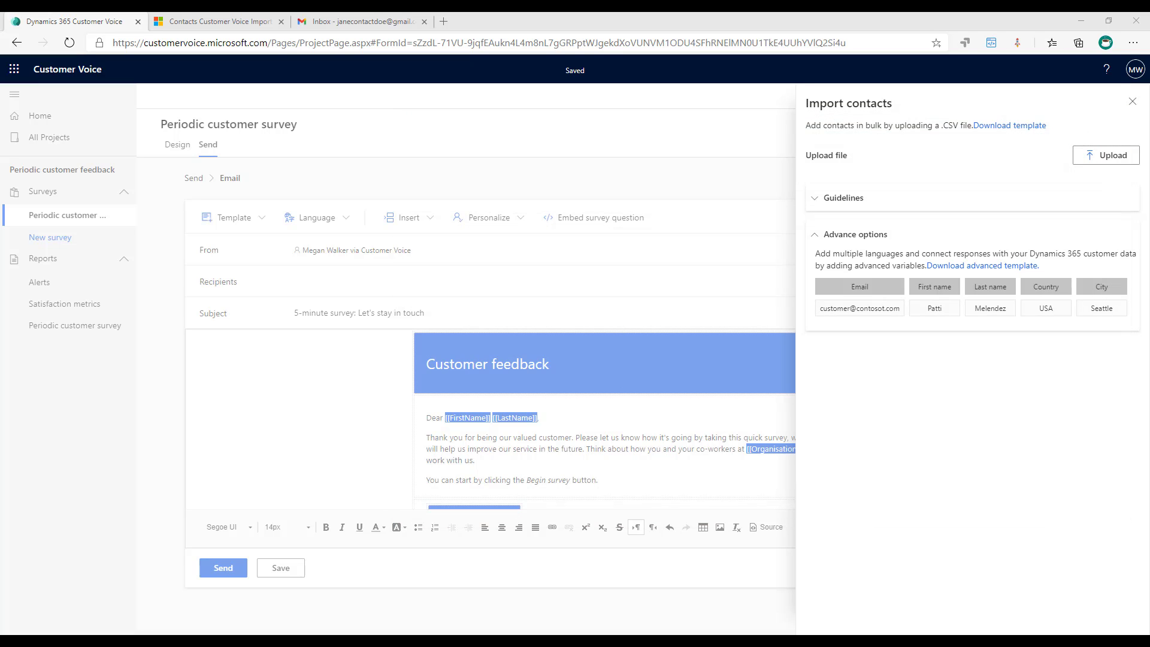
{"action": "left_click_drag", "start_coordinate": [1012, 335], "coordinate": [824, 184]}
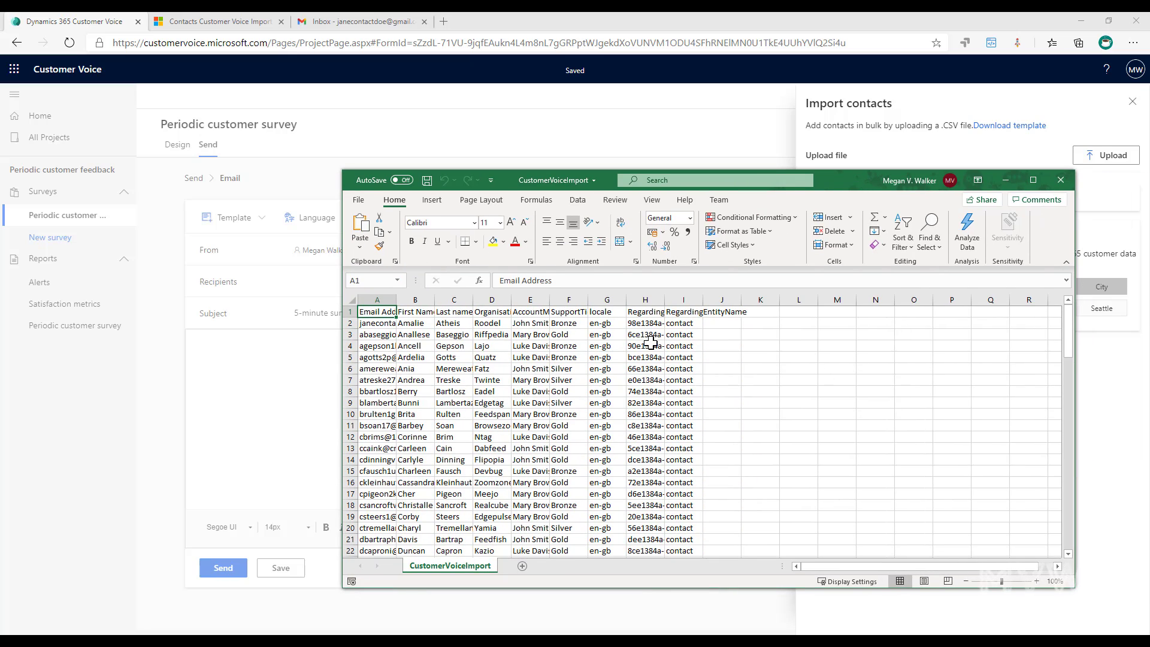
Widen columns H and I, check cells I2 and G2, then close CustomerVoiceImport unsaved
{"action": "left_click_drag", "start_coordinate": [665, 299], "coordinate": [738, 300]}
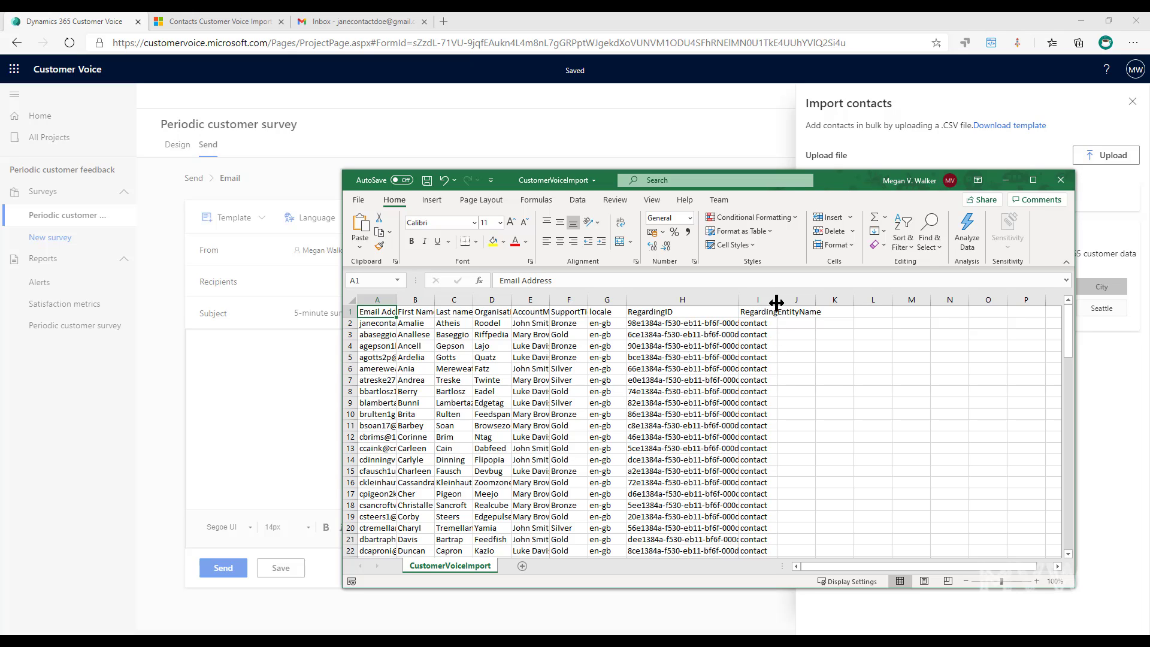
{"action": "left_click_drag", "start_coordinate": [777, 299], "coordinate": [826, 303]}
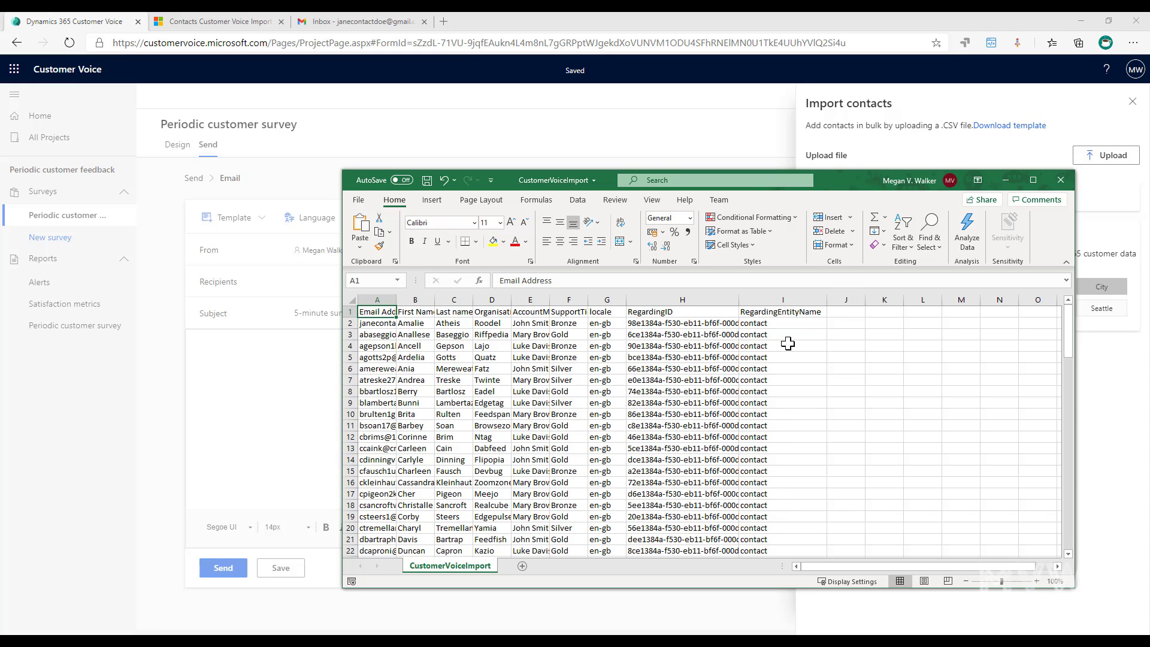
{"action": "left_click", "coordinate": [768, 322]}
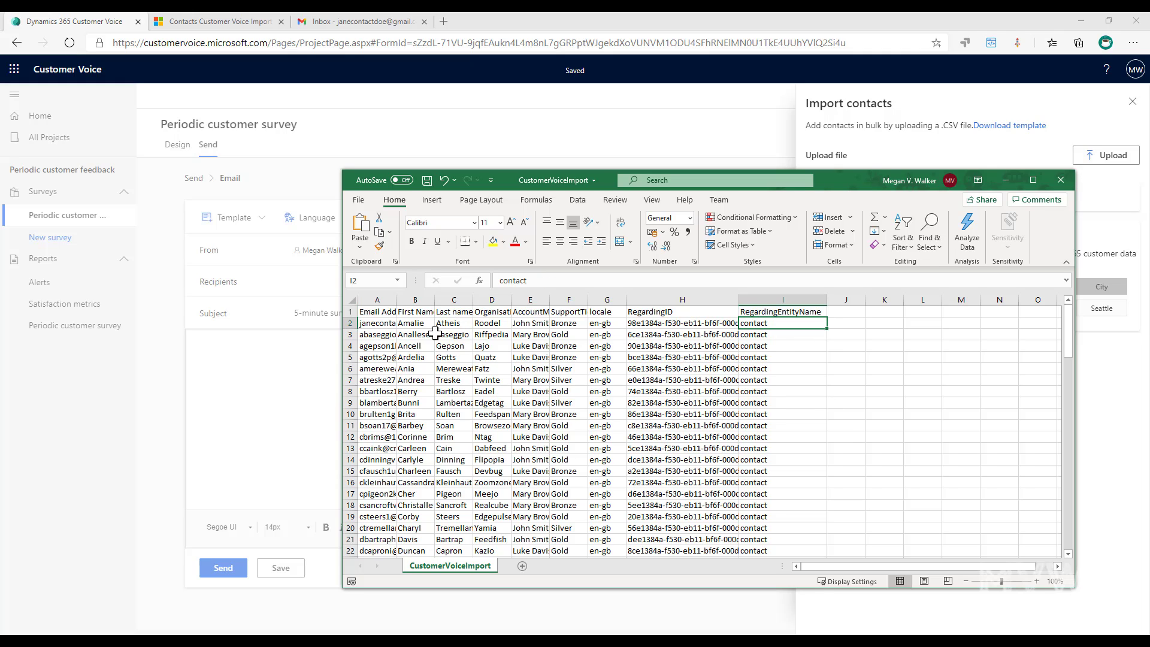
{"action": "left_click", "coordinate": [617, 324]}
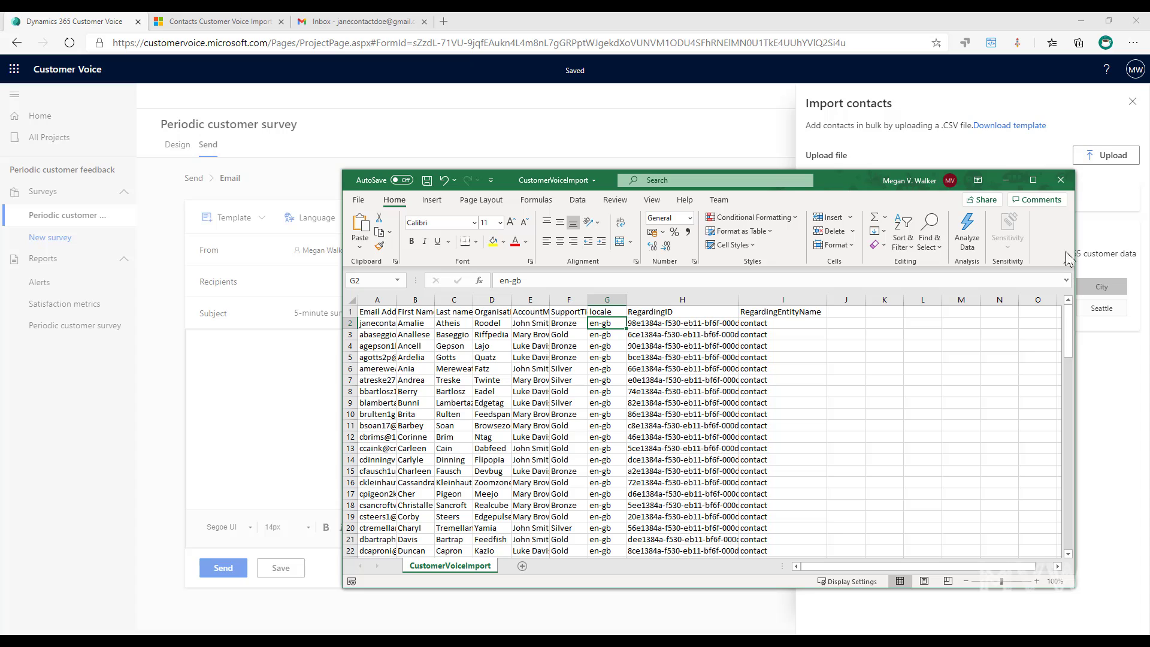
{"action": "left_click", "coordinate": [1061, 189]}
{"action": "left_click", "coordinate": [566, 347]}
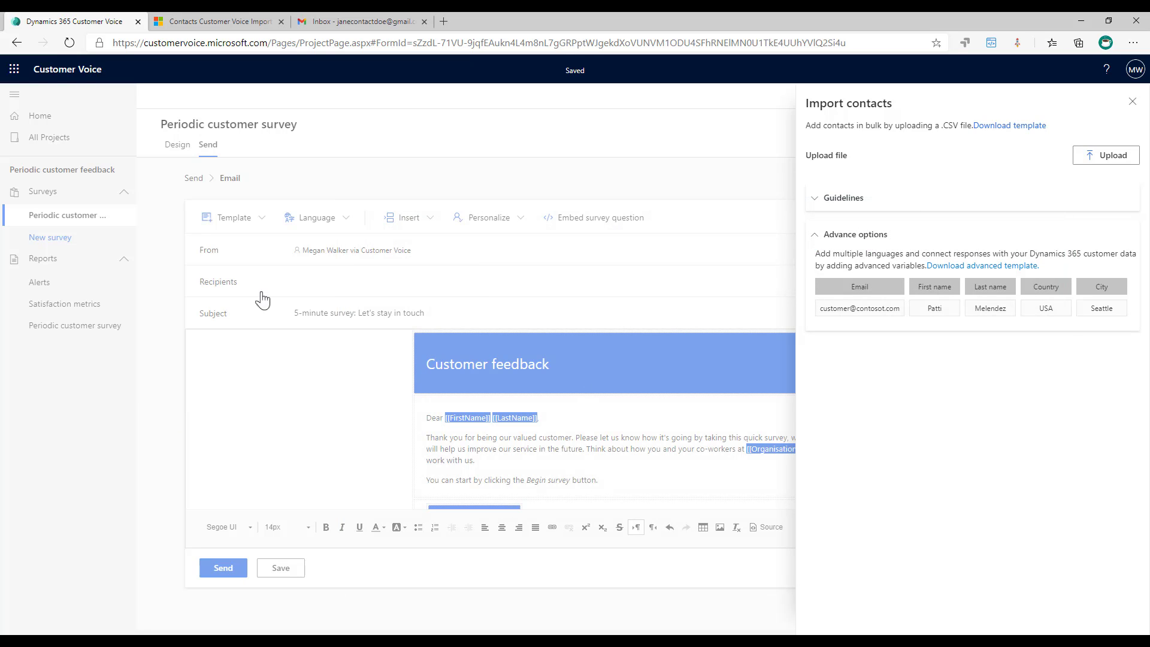
Export the Customer Voice Import contacts view to Excel and open the file
{"action": "left_click", "coordinate": [187, 20]}
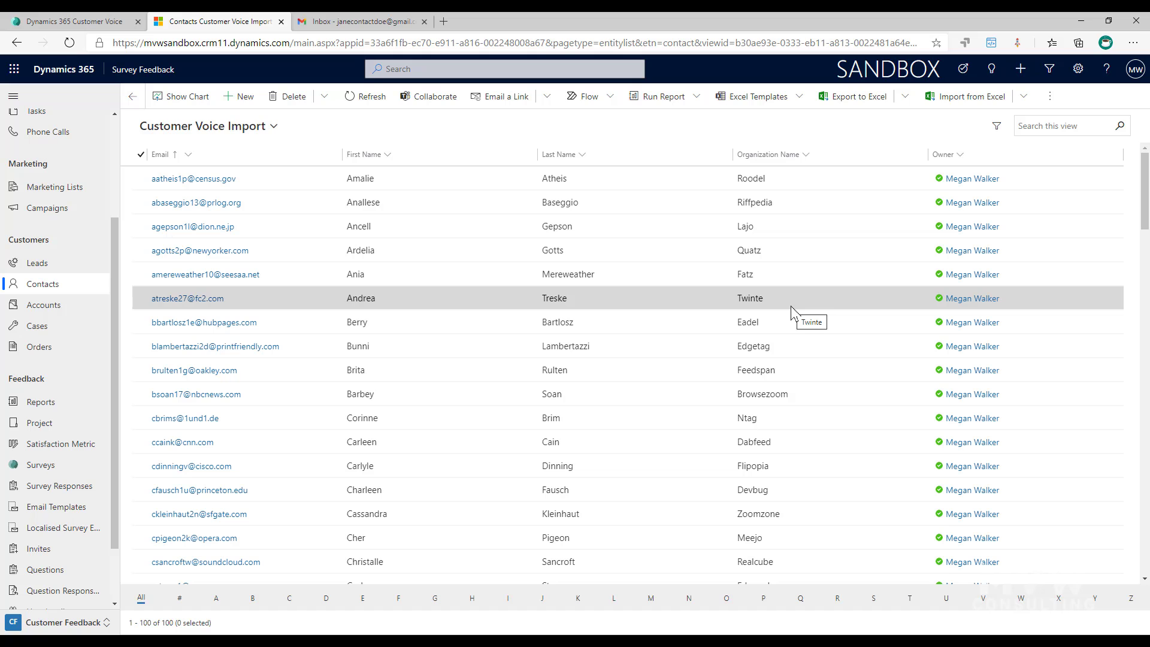
{"action": "left_click", "coordinate": [857, 96]}
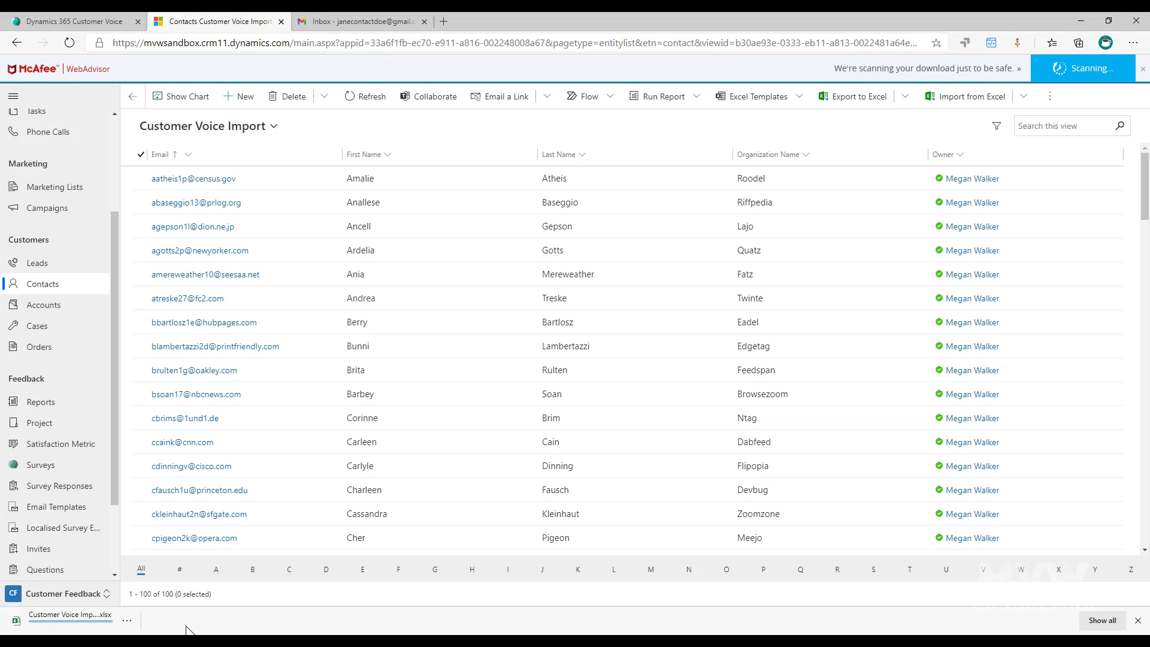
{"action": "left_click", "coordinate": [48, 623]}
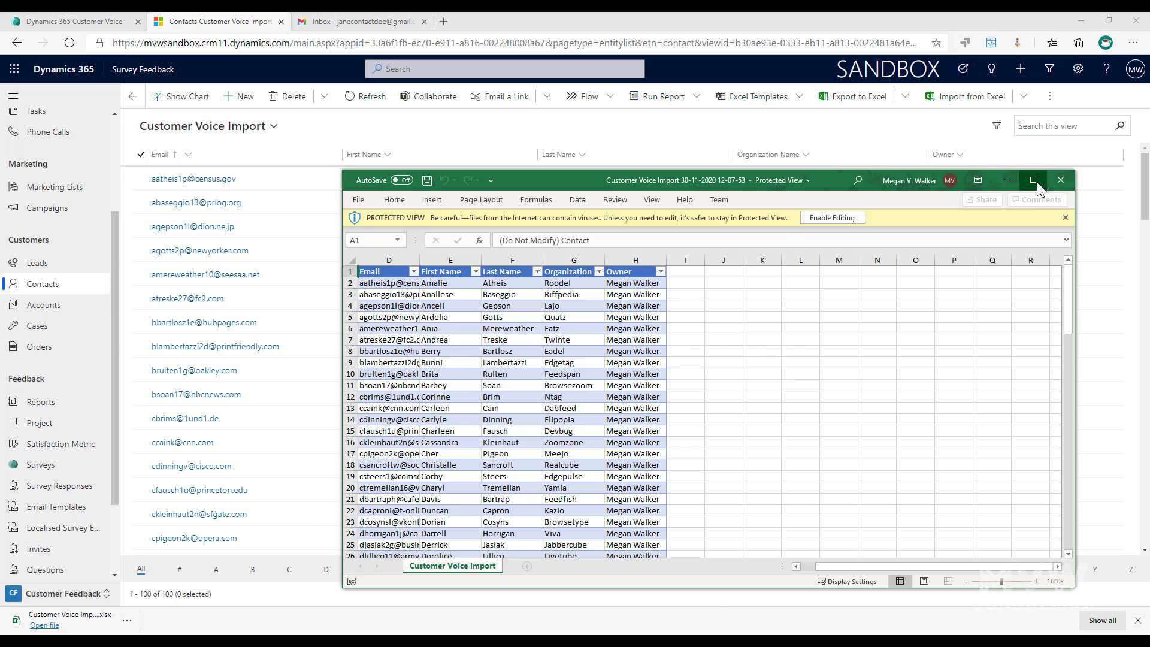
Maximize the exported workbook, auto-fit all columns, inspect contact IDs, and close it
{"action": "left_click", "coordinate": [1032, 179]}
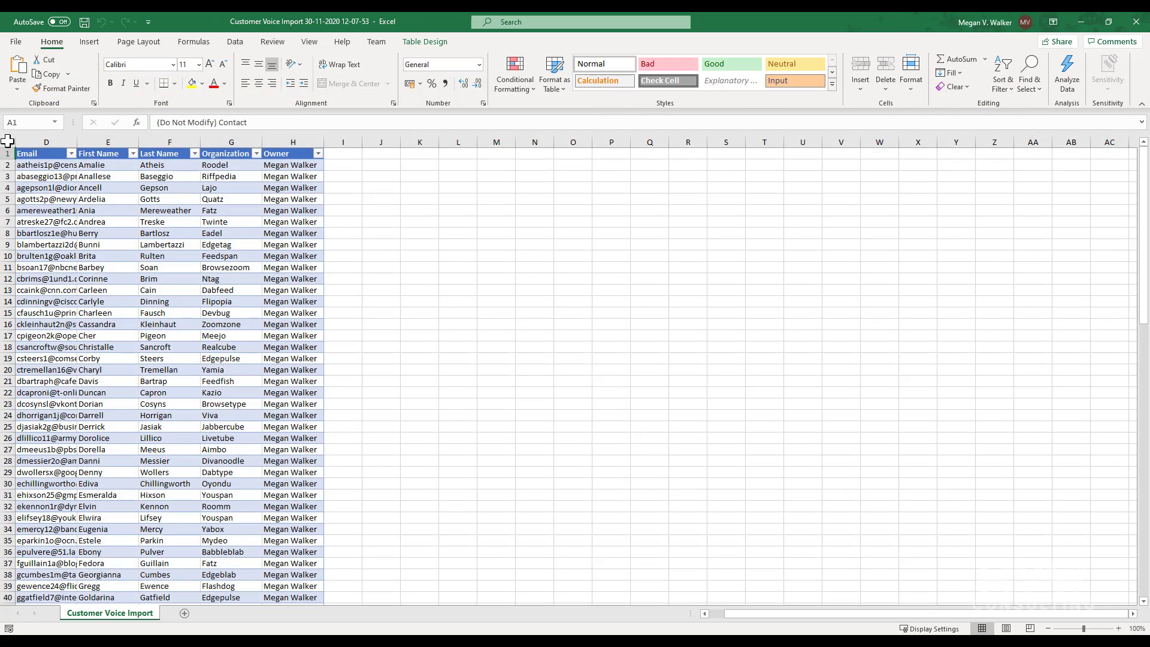
{"action": "left_click", "coordinate": [12, 144]}
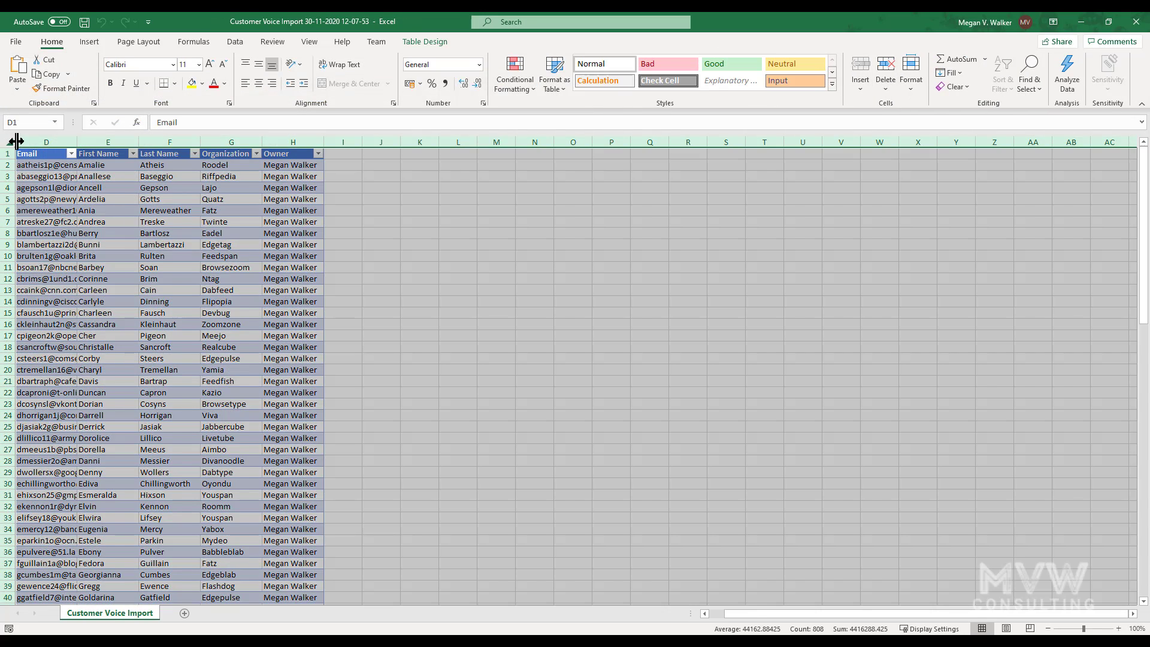
{"action": "double_click", "coordinate": [16, 141]}
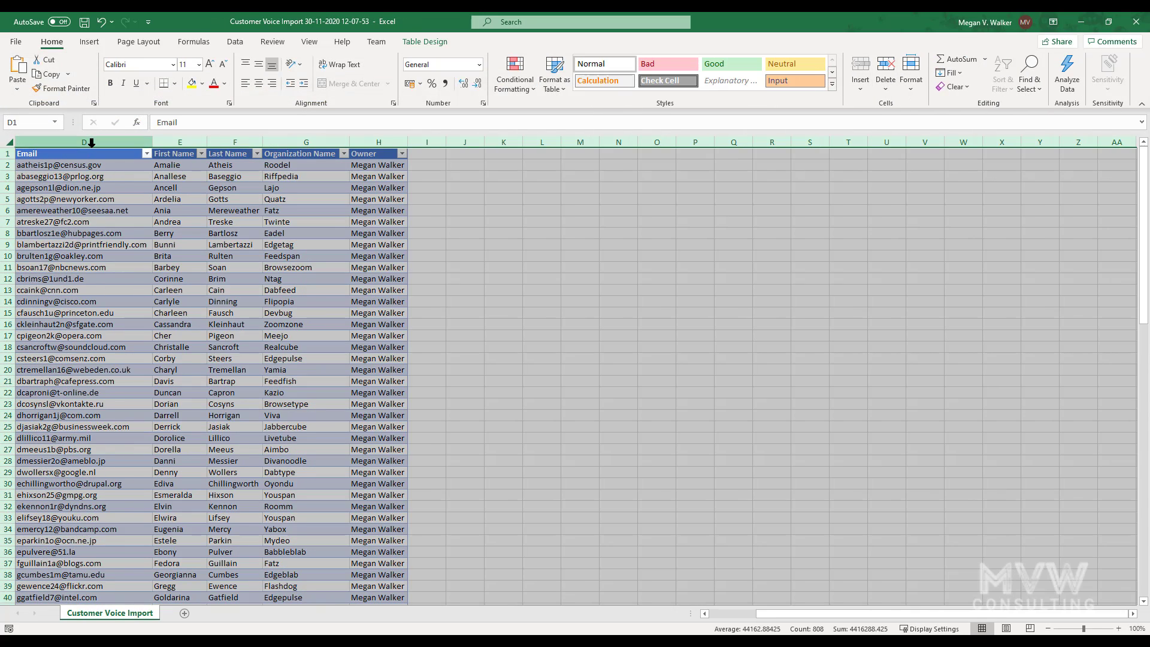
{"action": "left_click", "coordinate": [739, 614]}
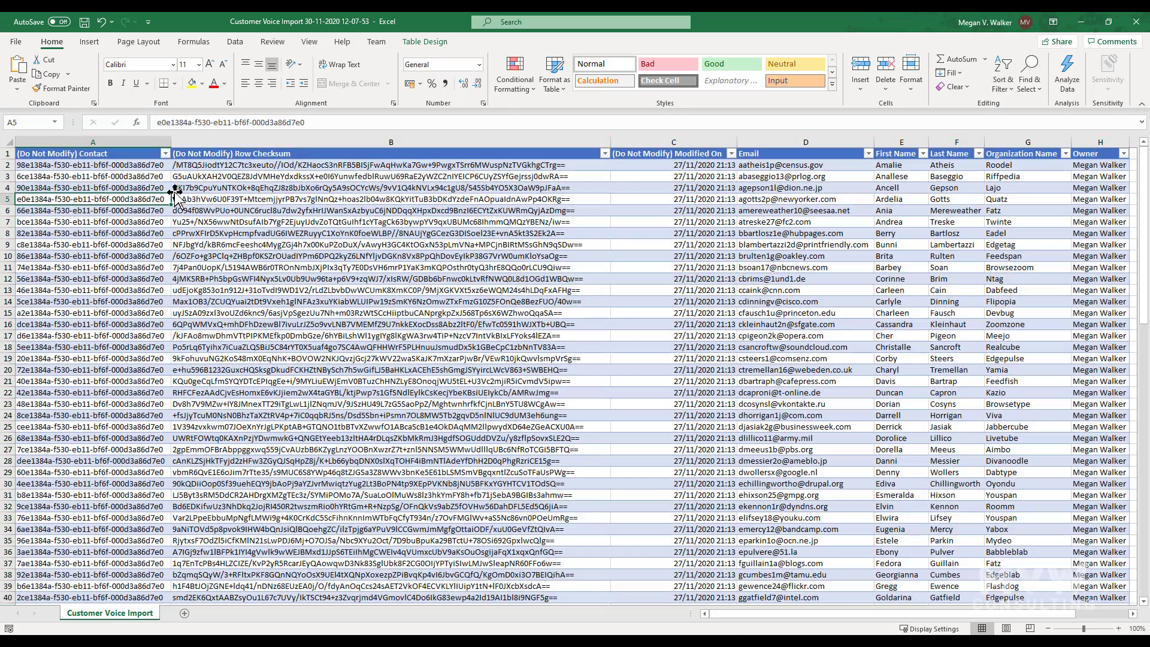
{"action": "left_click", "coordinate": [163, 198]}
{"action": "left_click", "coordinate": [81, 165]}
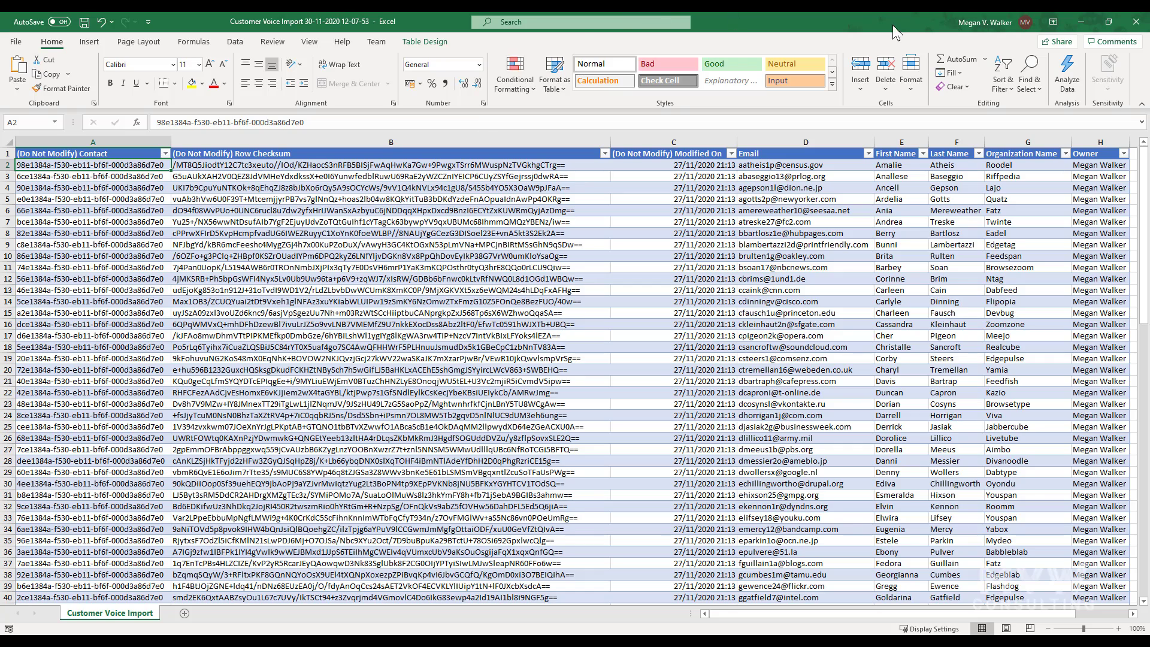
{"action": "left_click", "coordinate": [585, 346]}
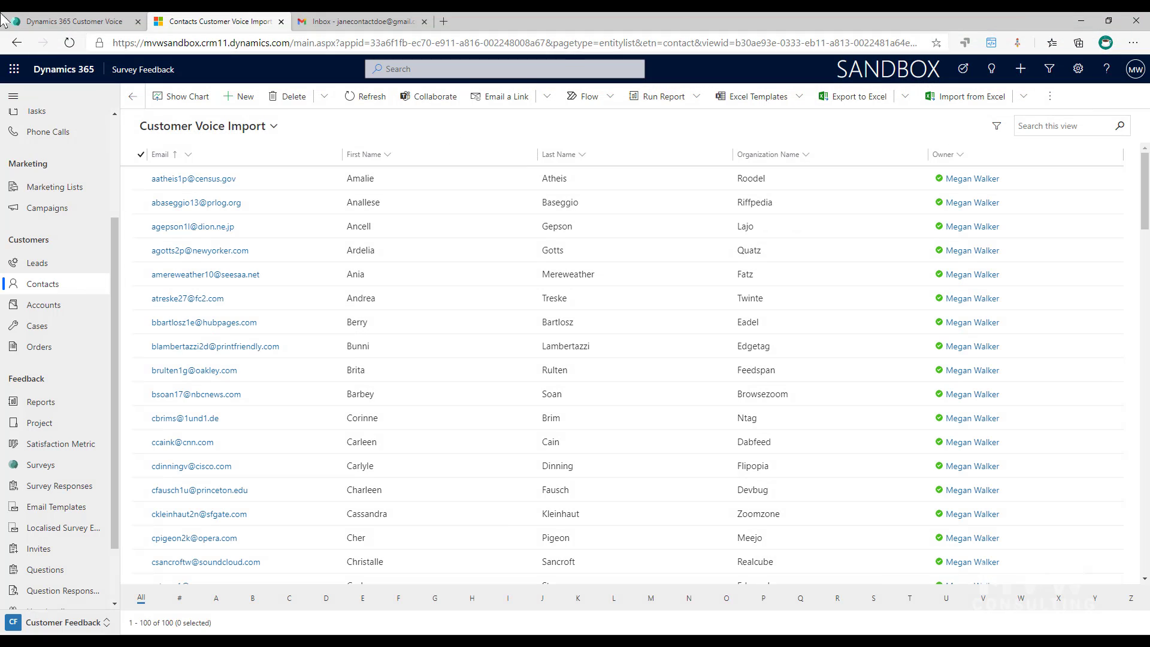
Upload CustomerVoiceImport as the recipient list with 'Update the contact information if imported recipient already exists' ticked
{"action": "left_click", "coordinate": [48, 21]}
{"action": "left_click", "coordinate": [1111, 155]}
{"action": "left_click", "coordinate": [165, 137]}
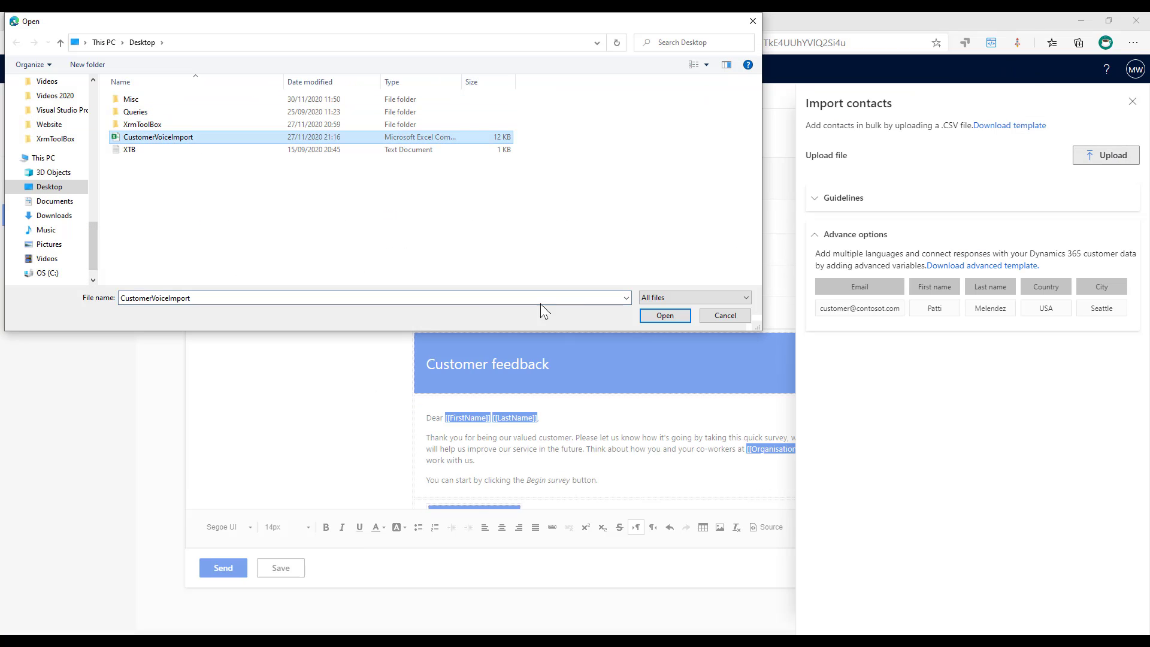
{"action": "left_click", "coordinate": [658, 316]}
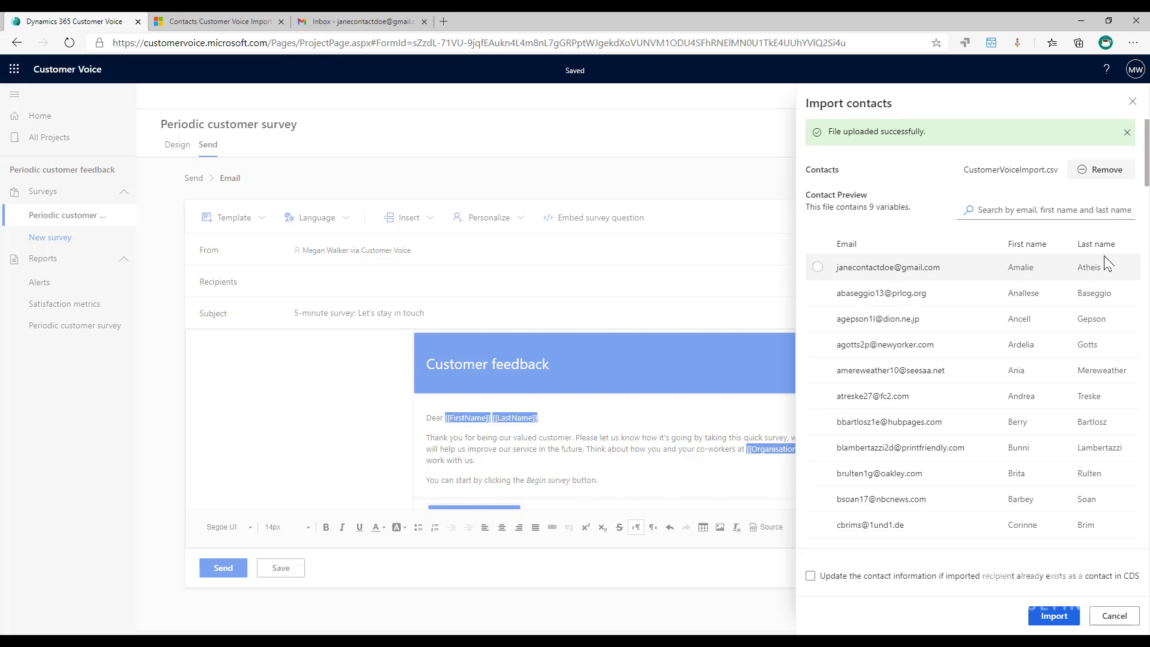
{"action": "scroll", "coordinate": [949, 295], "scroll_direction": "down", "scroll_amount": 10}
{"action": "scroll", "coordinate": [949, 295], "scroll_direction": "up", "scroll_amount": 10}
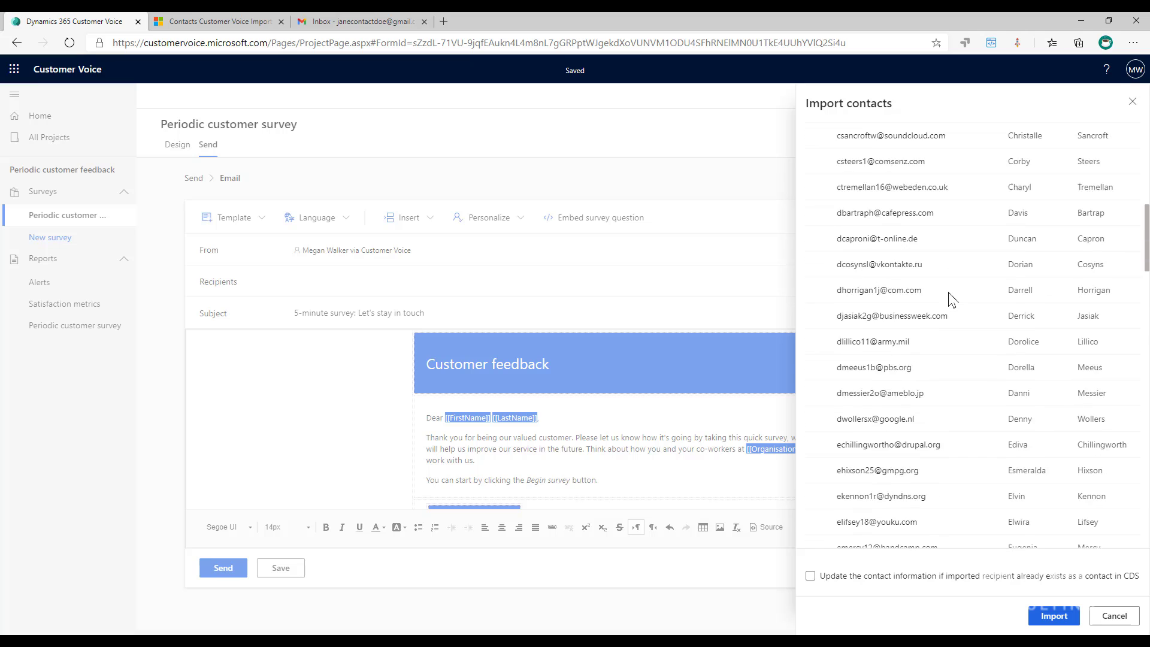
{"action": "left_click", "coordinate": [810, 576]}
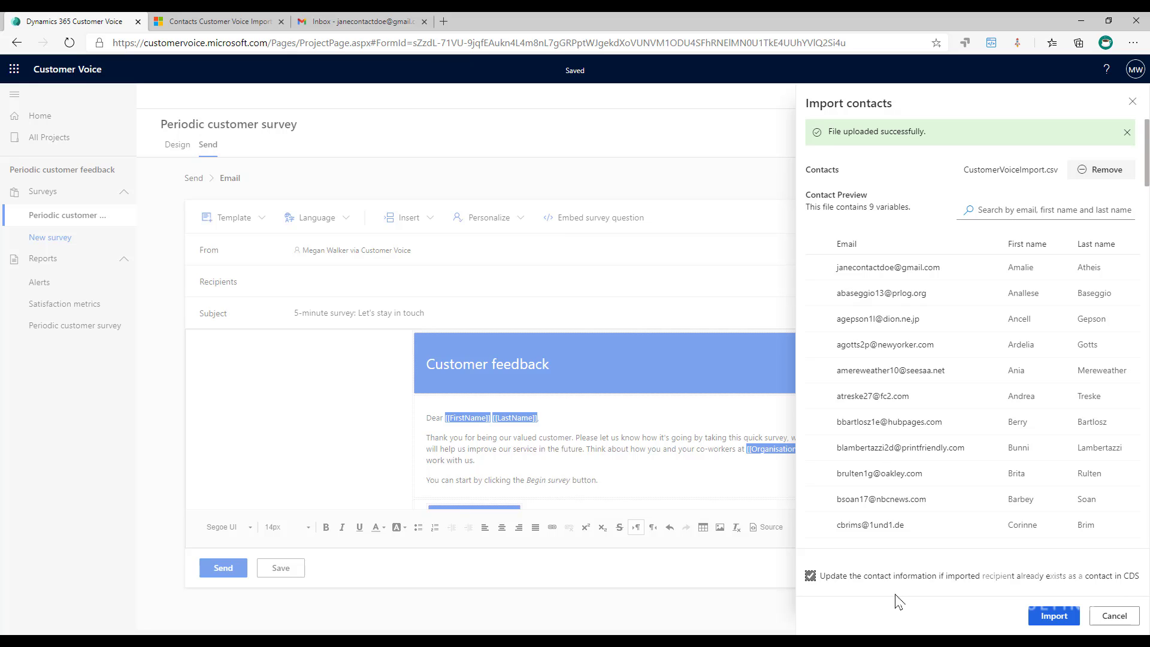
Import the 100 contacts into the recipient list and send them the survey invitation email
{"action": "left_click", "coordinate": [1049, 617]}
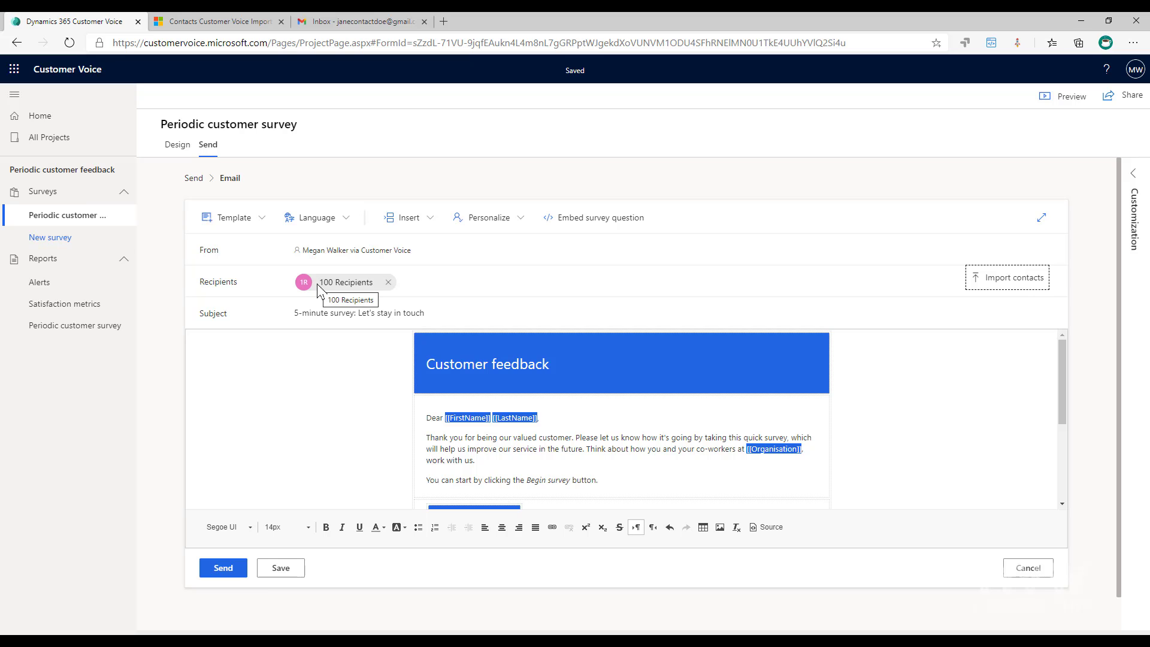
{"action": "left_click", "coordinate": [222, 569]}
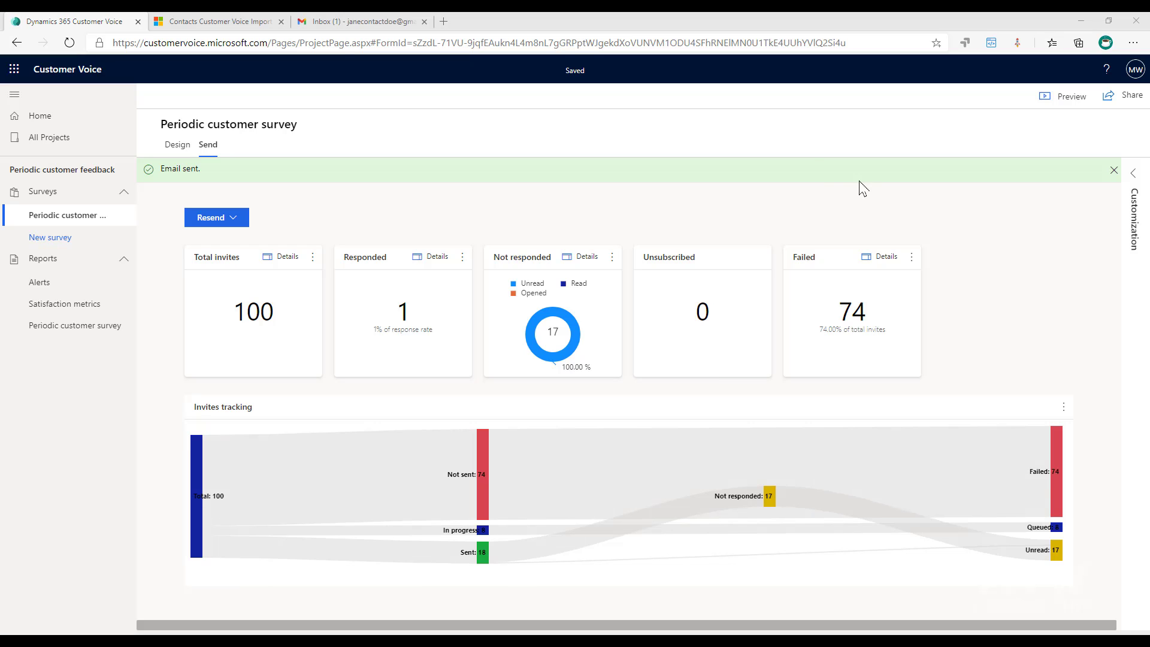
In Gmail, open the survey email, highlight the personalised name and organisation Roodel, and begin the survey
{"action": "left_click", "coordinate": [346, 22]}
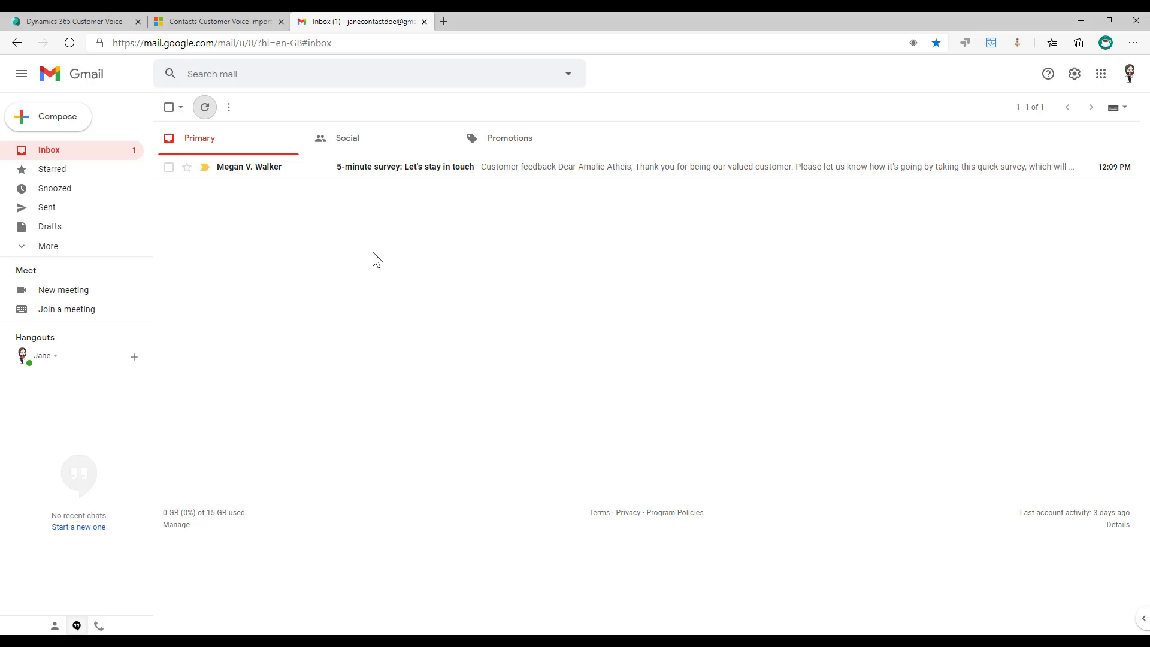
{"action": "left_click", "coordinate": [355, 169]}
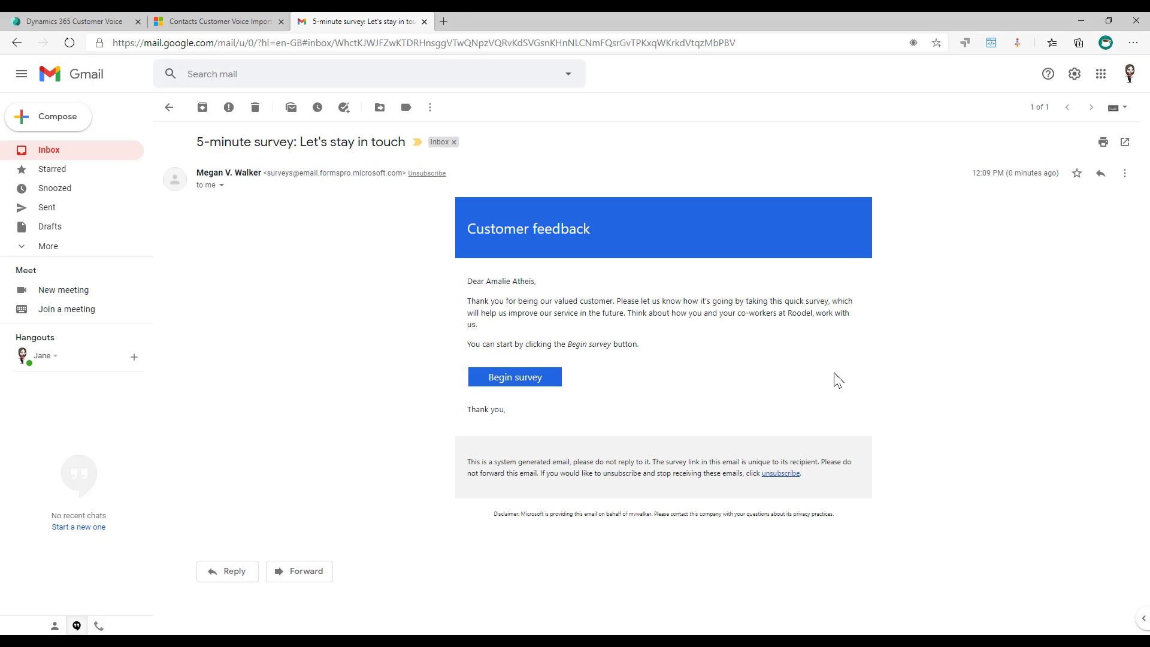
{"action": "left_click_drag", "start_coordinate": [487, 281], "coordinate": [541, 281]}
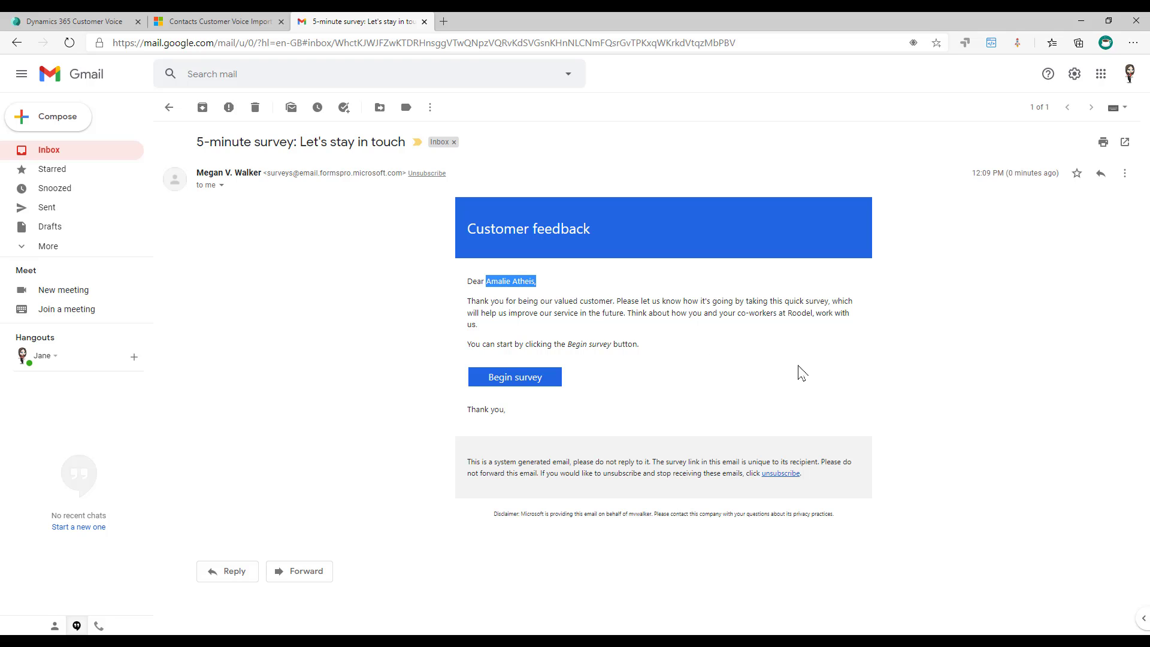
{"action": "left_click_drag", "start_coordinate": [787, 312], "coordinate": [814, 313]}
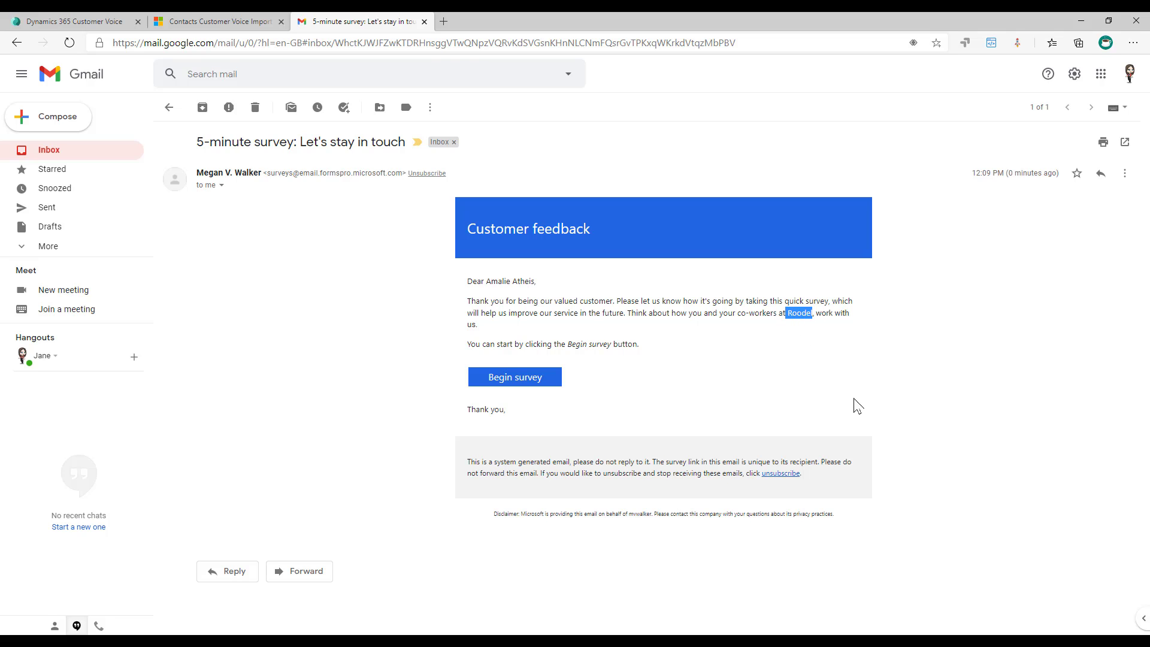
{"action": "left_click", "coordinate": [520, 384]}
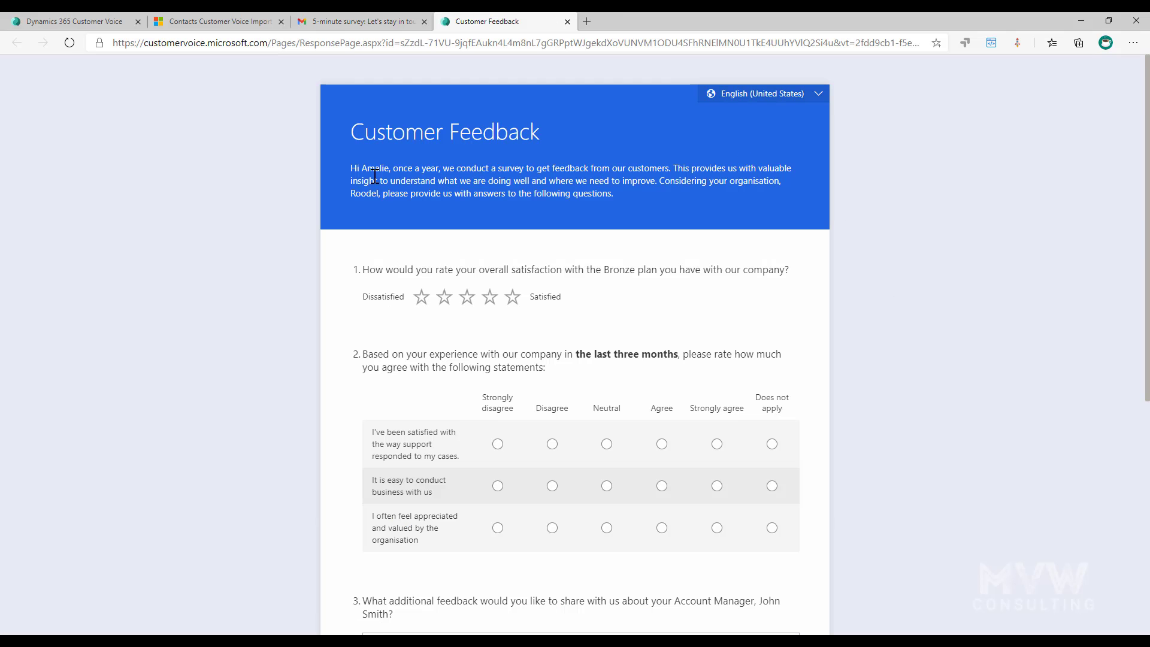
{"action": "left_click_drag", "start_coordinate": [362, 167], "coordinate": [389, 166]}
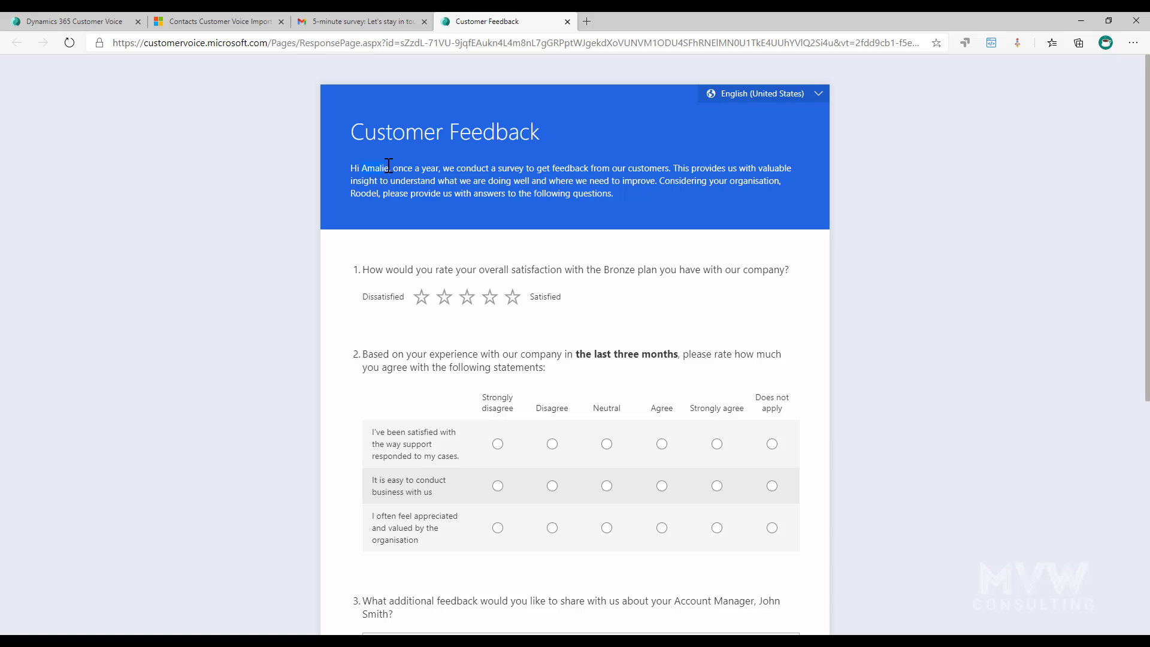
{"action": "left_click", "coordinate": [338, 193]}
{"action": "scroll", "coordinate": [847, 303], "scroll_direction": "down", "scroll_amount": 1}
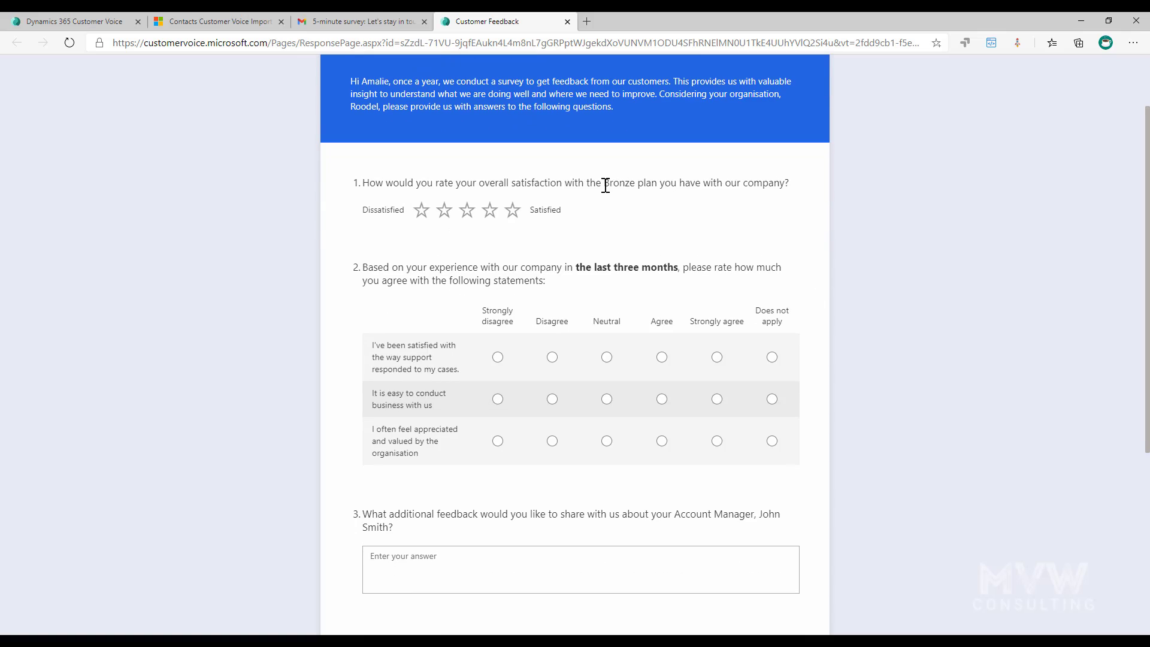
{"action": "left_click_drag", "start_coordinate": [605, 185], "coordinate": [635, 184]}
{"action": "scroll", "coordinate": [637, 187], "scroll_direction": "down", "scroll_amount": 2}
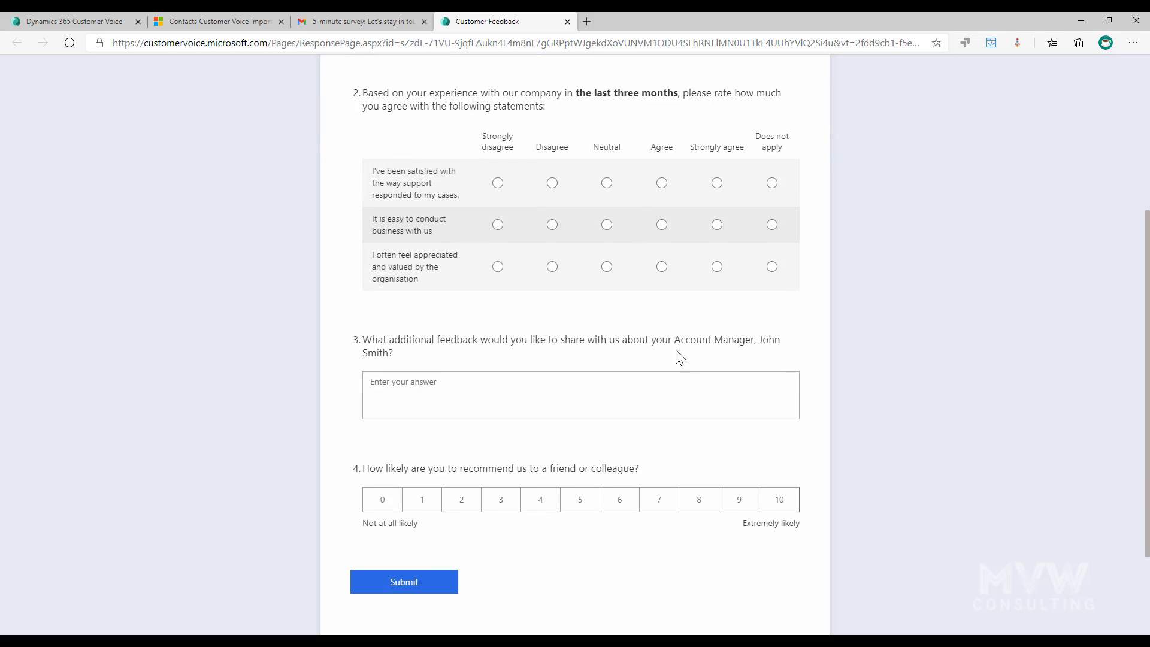
{"action": "left_click_drag", "start_coordinate": [676, 339], "coordinate": [752, 338]}
{"action": "left_click_drag", "start_coordinate": [759, 339], "coordinate": [403, 362]}
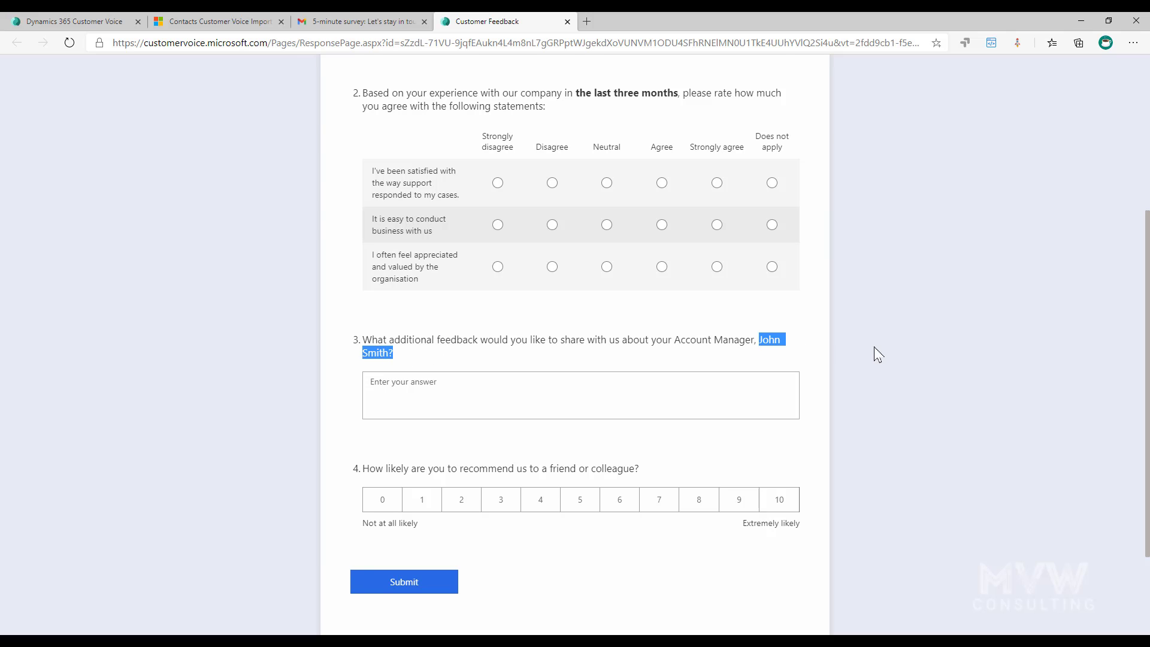
{"action": "scroll", "coordinate": [875, 354], "scroll_direction": "up", "scroll_amount": 4}
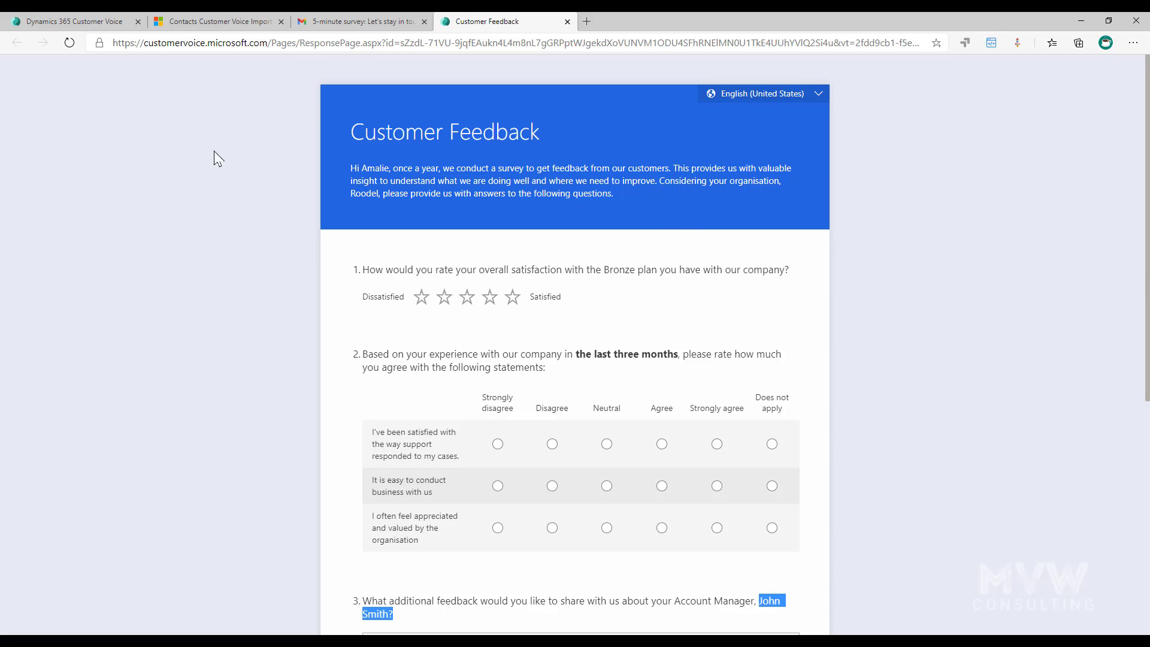
Open the first imported contact and its latest Periodic customer survey invite record from the timeline
{"action": "left_click", "coordinate": [203, 21]}
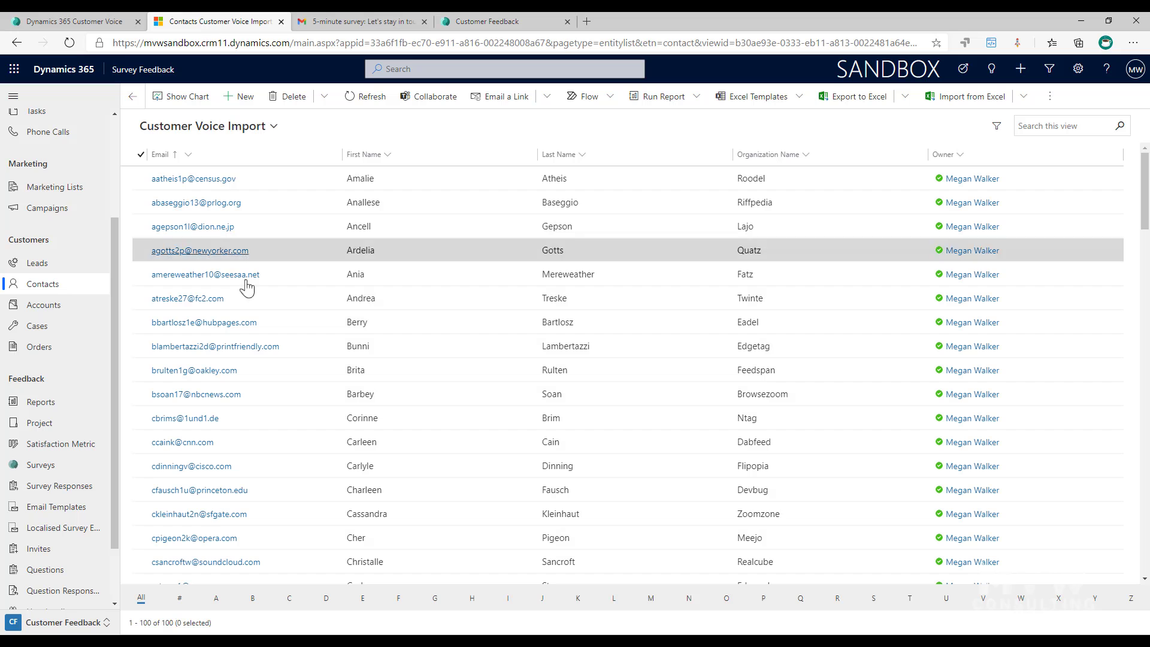
{"action": "left_click", "coordinate": [301, 189]}
{"action": "double_click", "coordinate": [301, 189]}
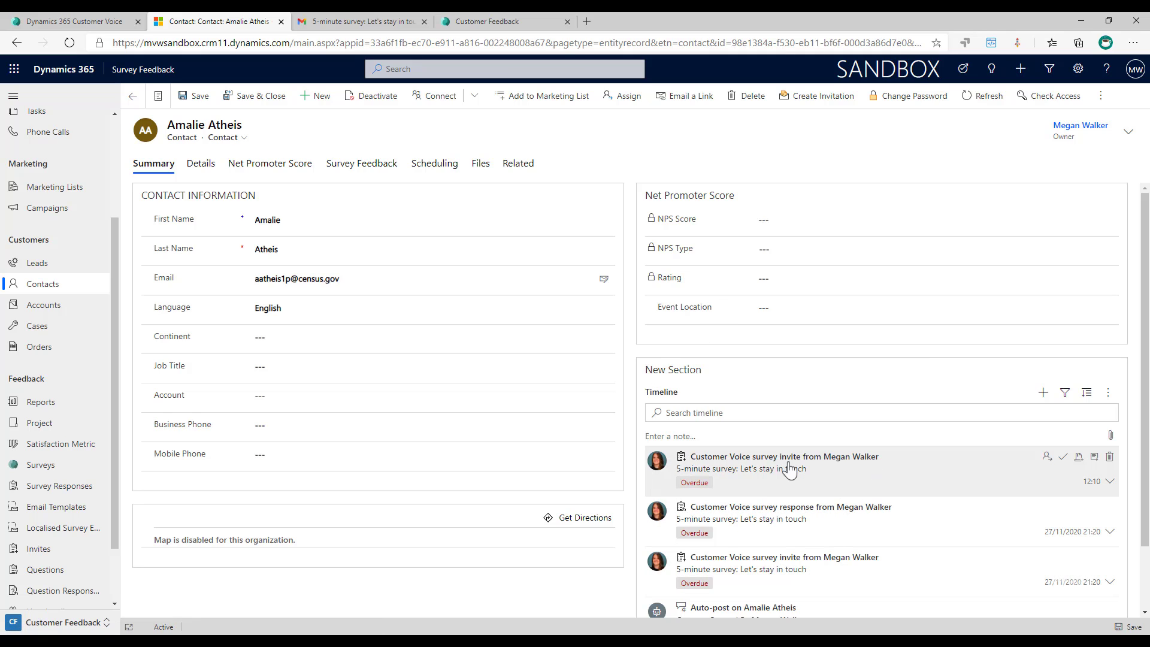
{"action": "left_click", "coordinate": [881, 476]}
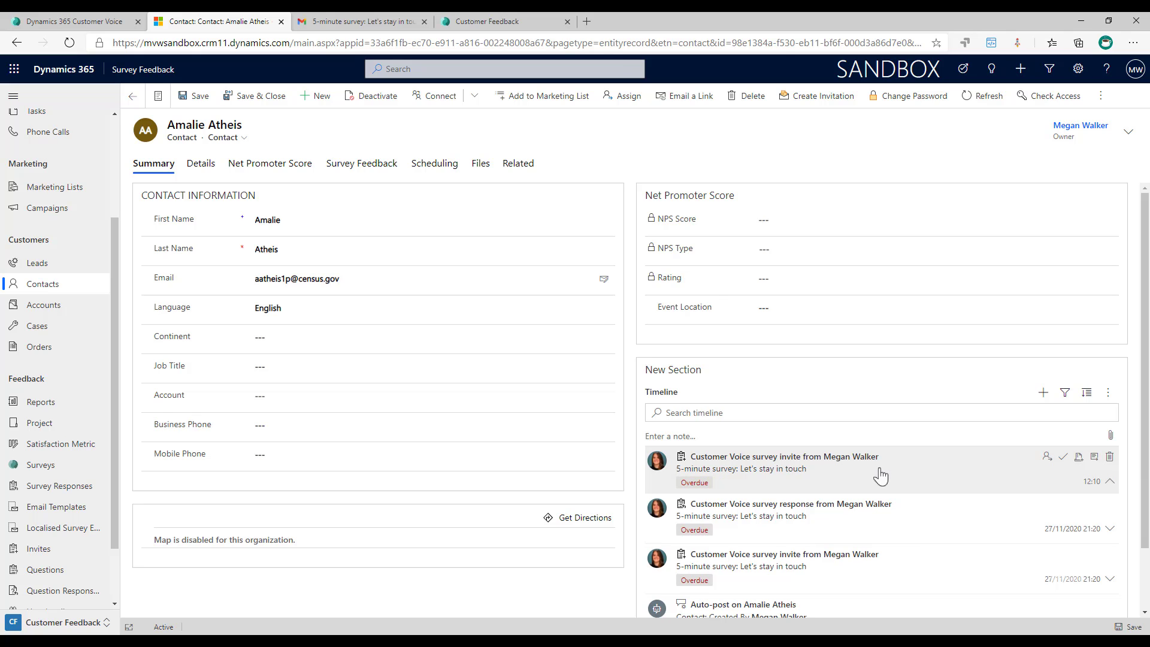
{"action": "left_click", "coordinate": [1081, 457]}
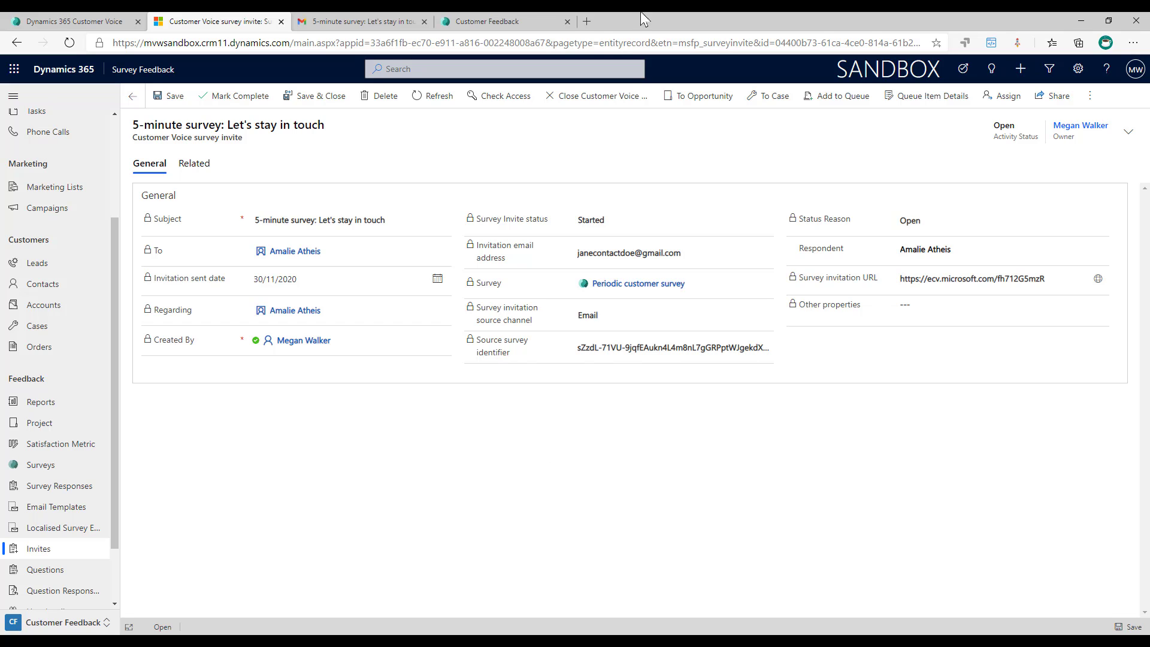
Answer Agree, Strongly agree and Not applicable, comment "He's great!", rate 9, and submit
{"action": "left_click", "coordinate": [557, 21]}
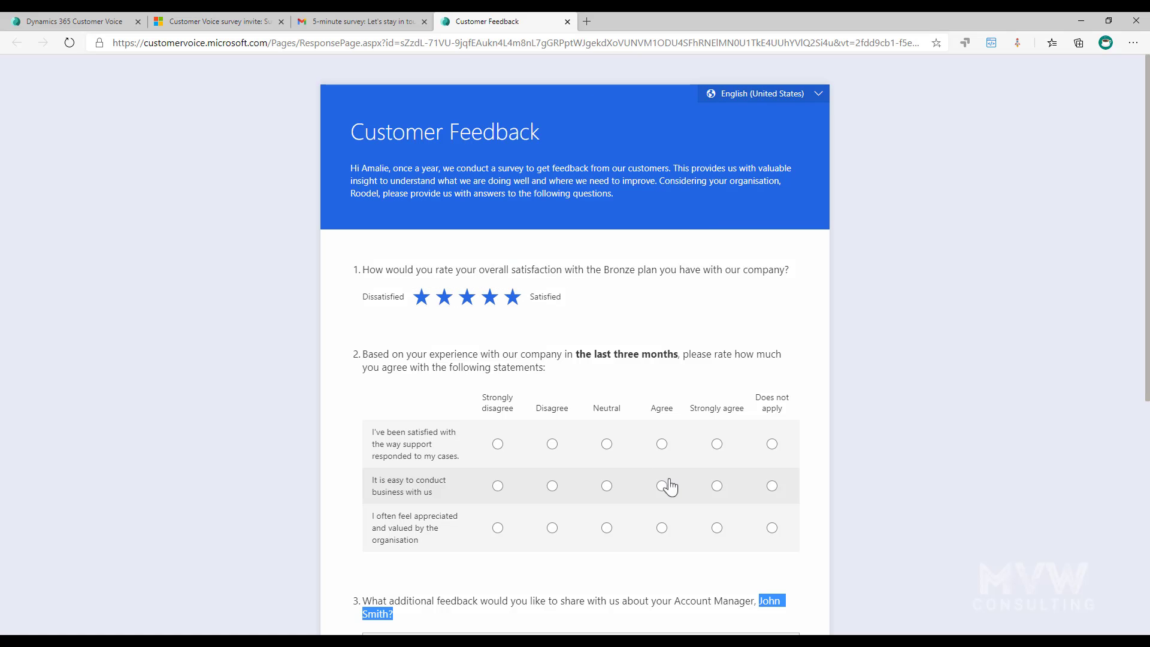
{"action": "left_click", "coordinate": [661, 443]}
{"action": "left_click", "coordinate": [717, 485]}
{"action": "left_click", "coordinate": [772, 528]}
{"action": "scroll", "coordinate": [539, 515], "scroll_direction": "down", "scroll_amount": 5}
{"action": "left_click", "coordinate": [510, 309]}
{"action": "type", "text": "He's great!"}
{"action": "left_click", "coordinate": [738, 412]}
{"action": "left_click", "coordinate": [383, 496]}
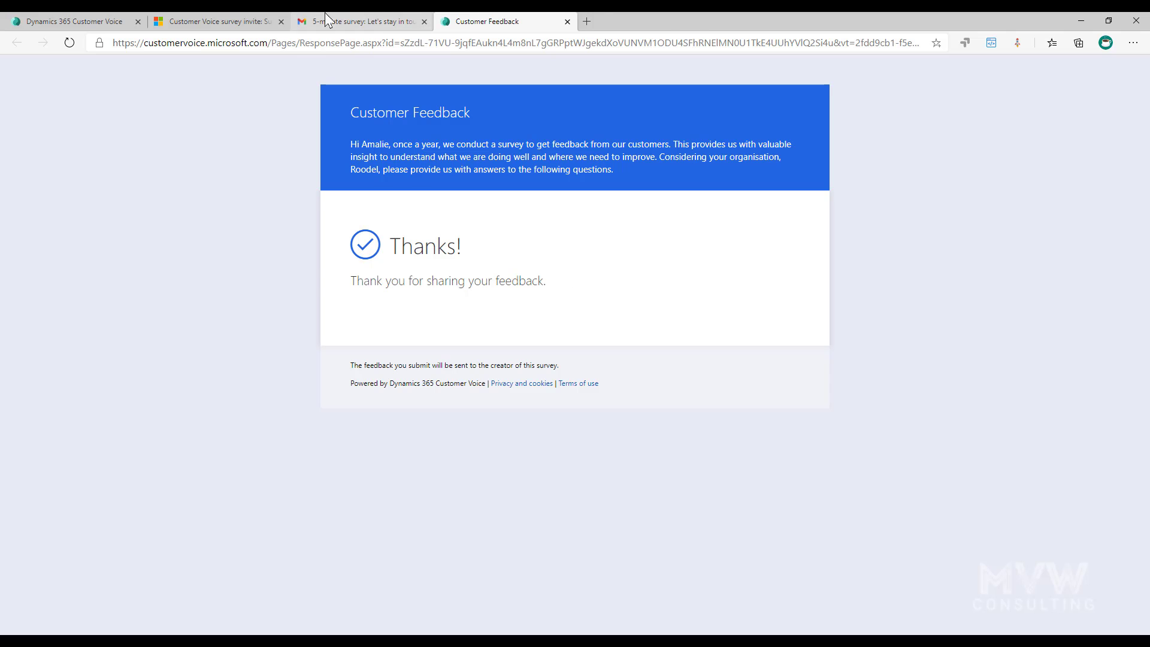
Back in Dynamics 365, open the newest survey response record from the contact's timeline
{"action": "left_click", "coordinate": [399, 21]}
{"action": "left_click", "coordinate": [267, 24]}
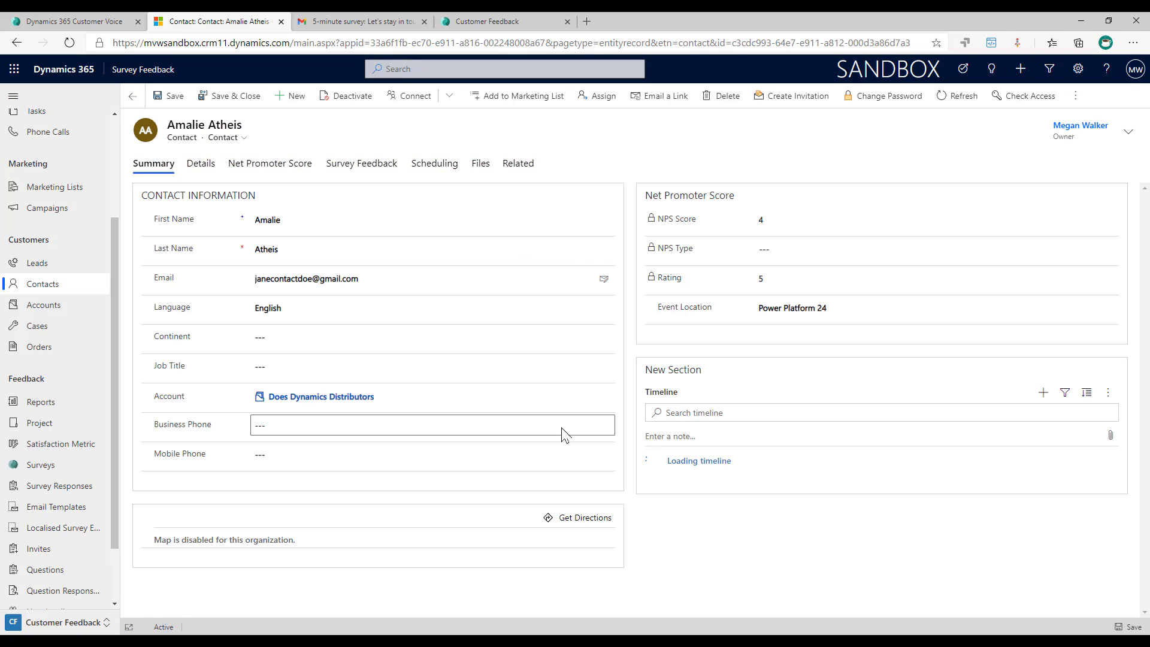
{"action": "mouse_move", "coordinate": [1009, 477]}
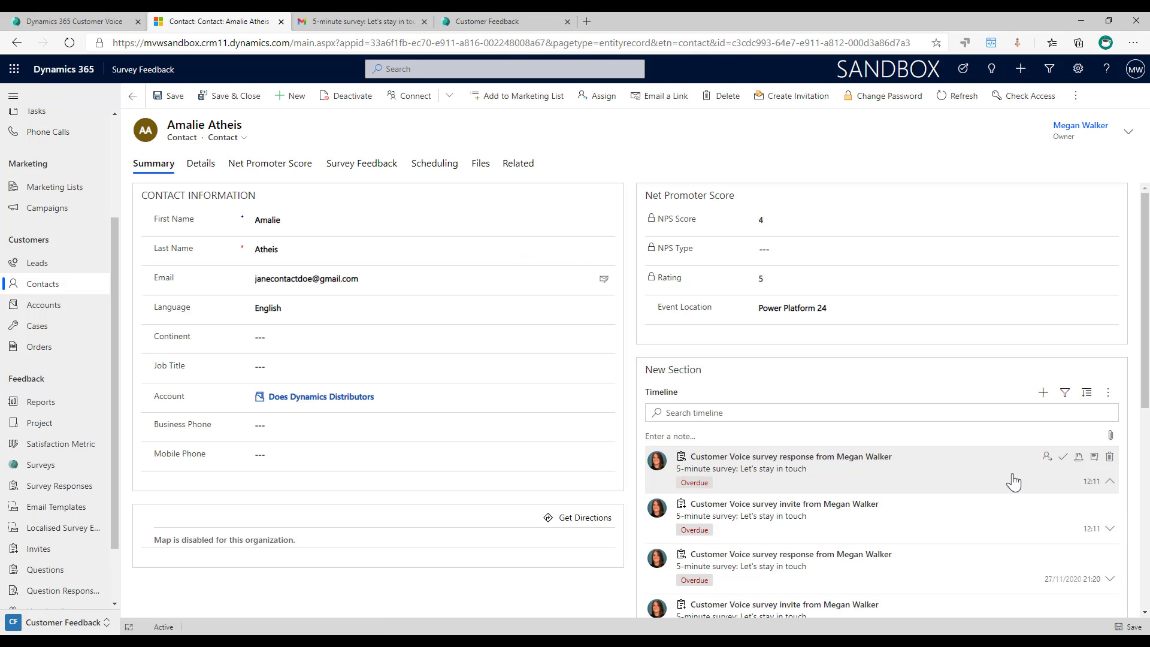
{"action": "left_click", "coordinate": [1093, 461]}
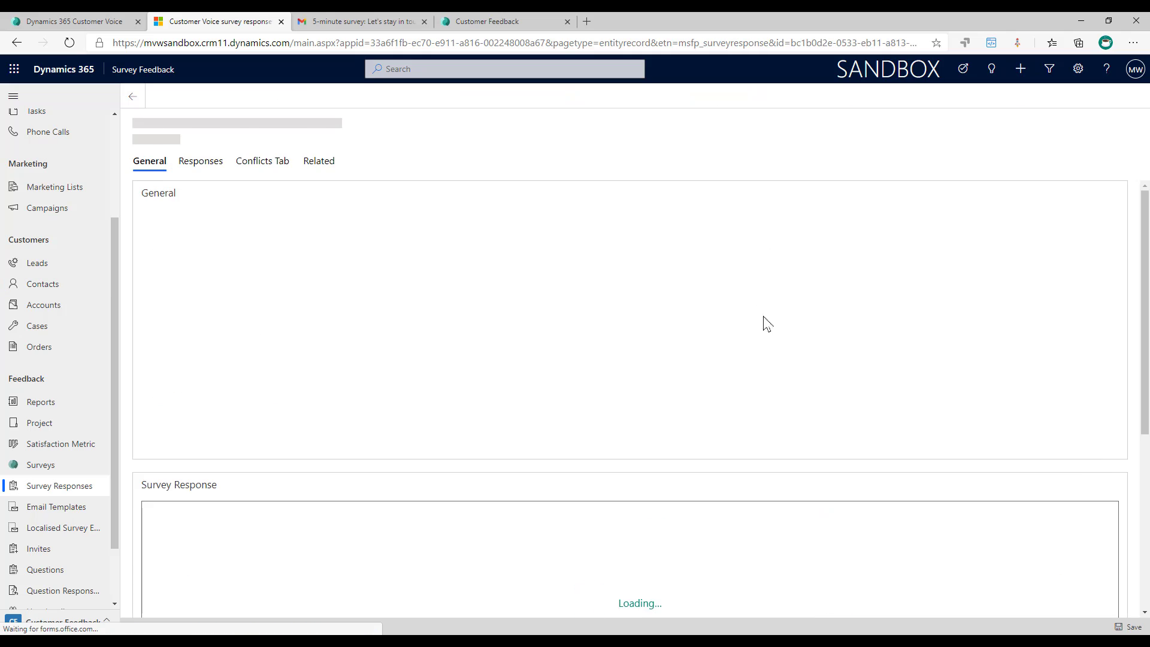